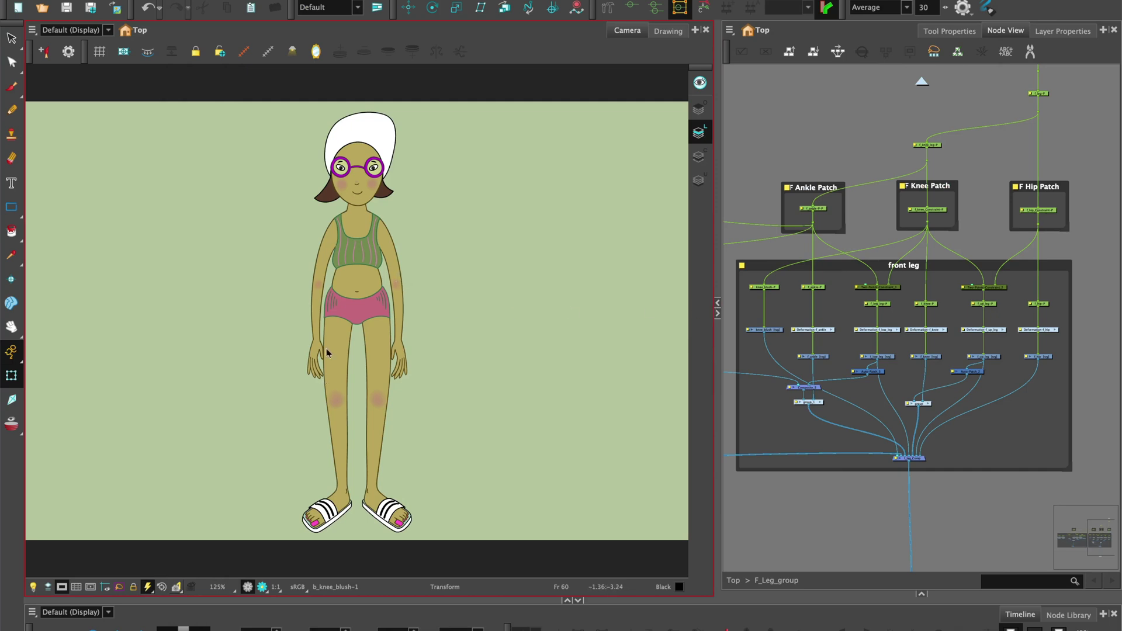
Play back the character's leg animation.
{"action": "left_click", "coordinate": [45, 627]}
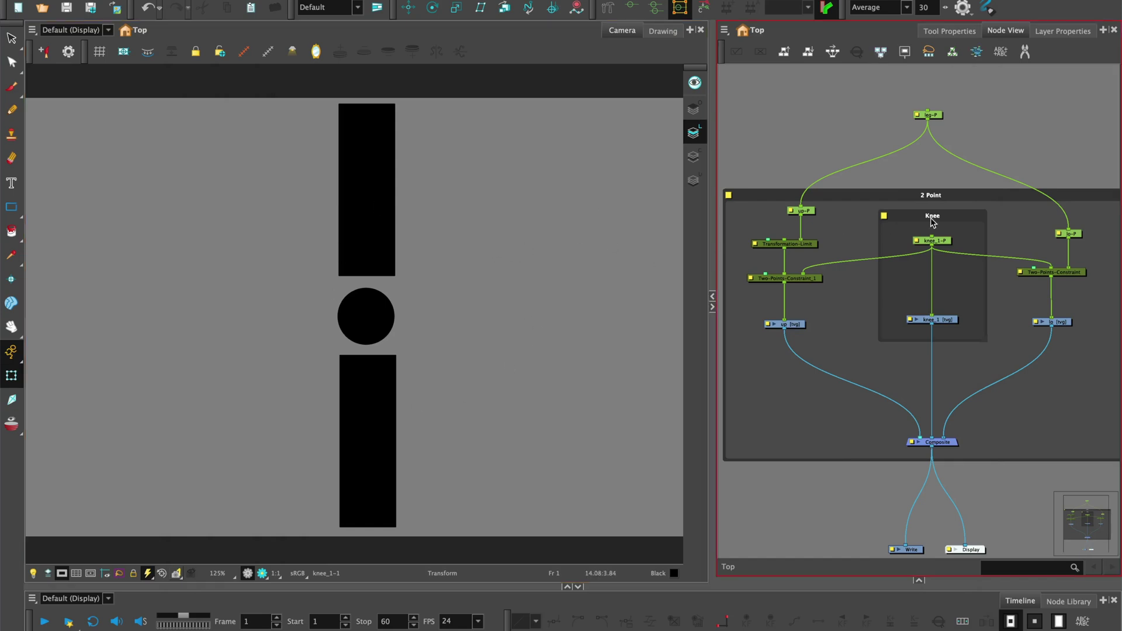
Test the finished two-point leg rig by moving the knee peg sideways, and undo the move.
{"action": "left_click", "coordinate": [941, 240]}
{"action": "mouse_move", "coordinate": [376, 318]}
{"action": "left_mouse_down"}
{"action": "mouse_move", "coordinate": [520, 304]}
{"action": "mouse_move", "coordinate": [224, 292]}
{"action": "mouse_move", "coordinate": [489, 311]}
{"action": "left_mouse_up"}
{"action": "key", "text": "ctrl+z"}
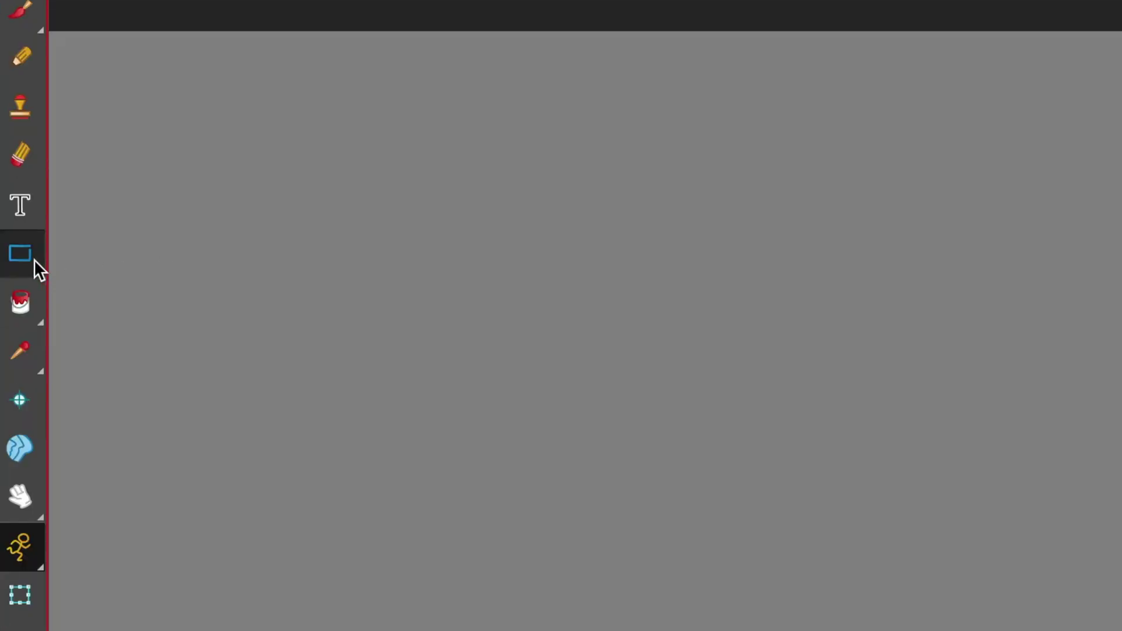
Draw a tall, narrow black rectangle in the upper half of the frame on the upper_leg layer with the Rectangle tool.
{"action": "left_click", "coordinate": [17, 208]}
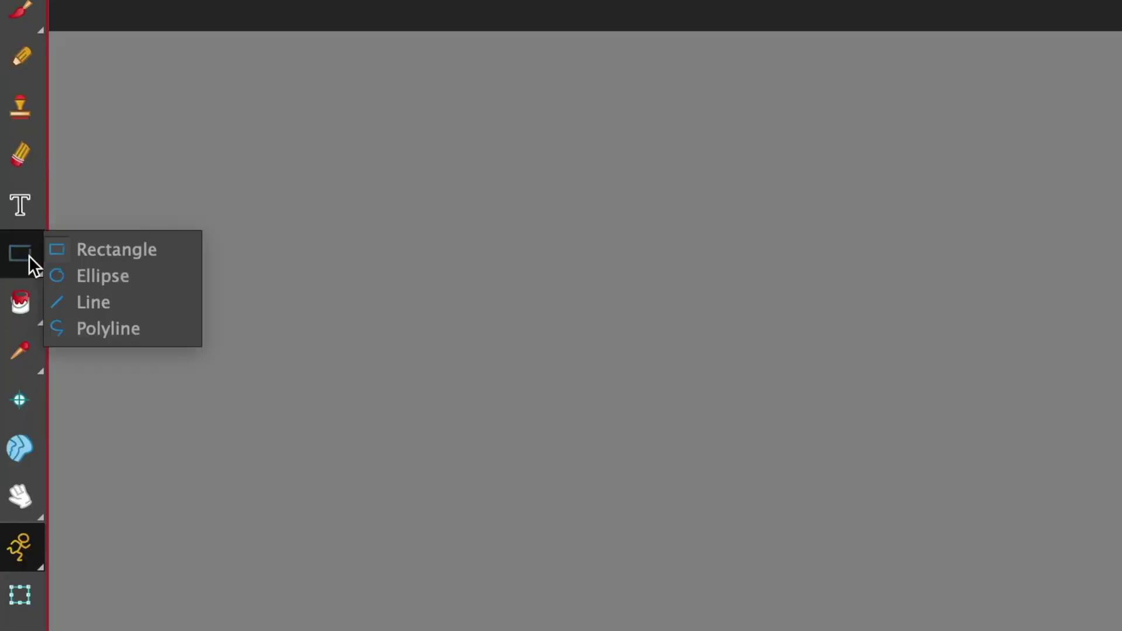
{"action": "left_click", "coordinate": [90, 249]}
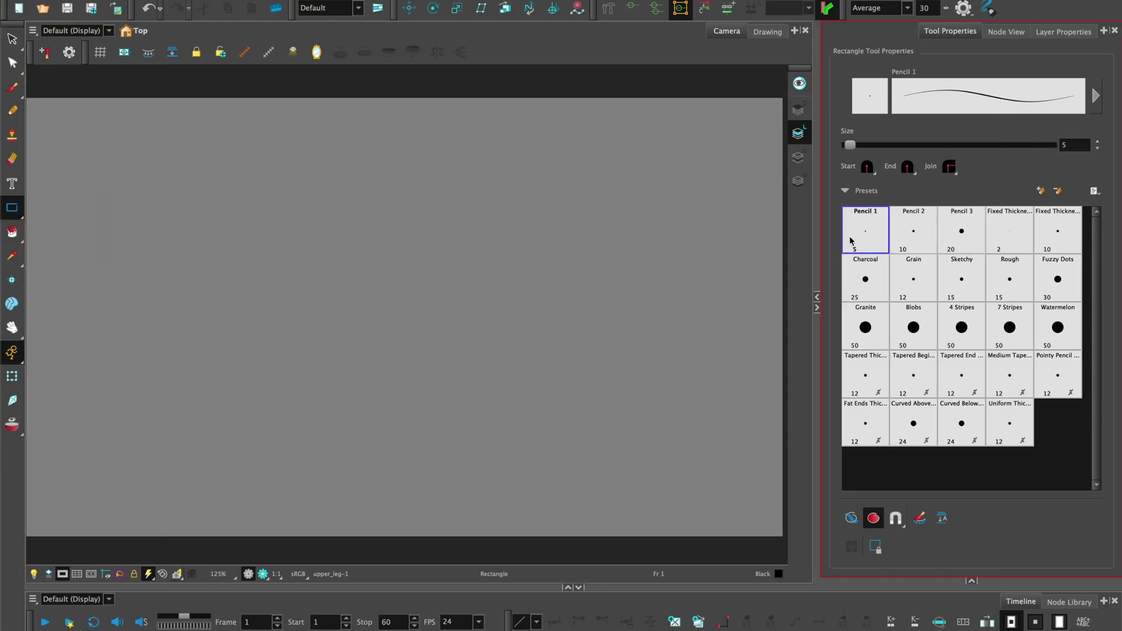
{"action": "left_click_drag", "start_coordinate": [378, 111], "coordinate": [431, 282]}
Add a vector drawing layer named lower_leg and connect it to the Composite node.
{"action": "left_click", "coordinate": [1006, 31]}
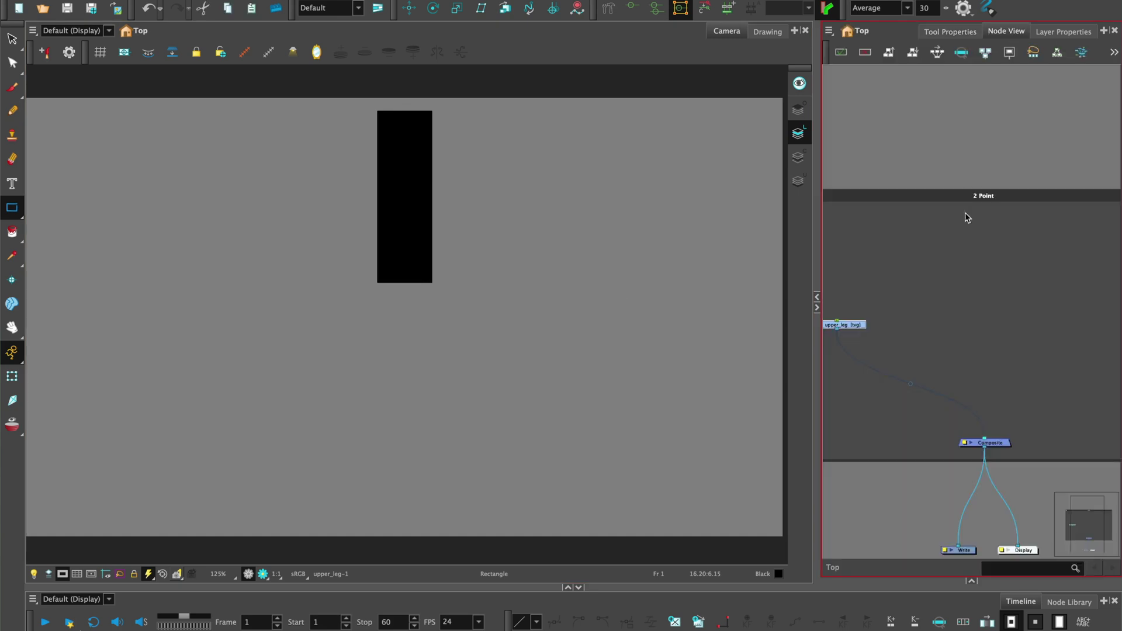
{"action": "left_click_drag", "start_coordinate": [920, 195], "coordinate": [907, 218]}
{"action": "key", "text": "super+r"}
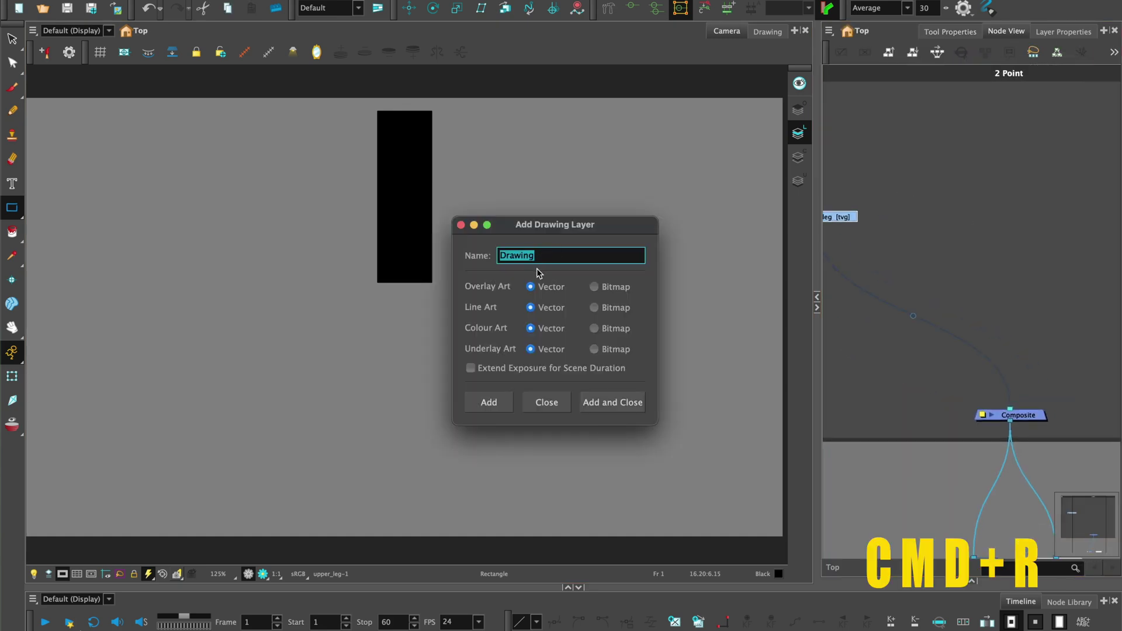
{"action": "type", "text": "lower_leg"}
{"action": "left_click", "coordinate": [613, 402]}
{"action": "mouse_move", "coordinate": [940, 326]}
{"action": "left_mouse_down"}
{"action": "mouse_move", "coordinate": [1027, 208]}
{"action": "mouse_move", "coordinate": [1078, 204]}
{"action": "left_mouse_up"}
{"action": "left_click_drag", "start_coordinate": [941, 188], "coordinate": [1024, 199]}
Copy the upper leg rectangle into the lower_leg drawing and move the copy straight down, leaving a gap for the knee.
{"action": "left_click", "coordinate": [871, 227]}
{"action": "left_click", "coordinate": [12, 39]}
{"action": "mouse_move", "coordinate": [479, 126]}
{"action": "left_mouse_down"}
{"action": "mouse_move", "coordinate": [419, 97]}
{"action": "mouse_move", "coordinate": [478, 265]}
{"action": "left_mouse_up"}
{"action": "scroll", "coordinate": [962, 193], "scroll_direction": "right", "scroll_amount": 3}
{"action": "left_click_drag", "start_coordinate": [966, 214], "coordinate": [970, 219]}
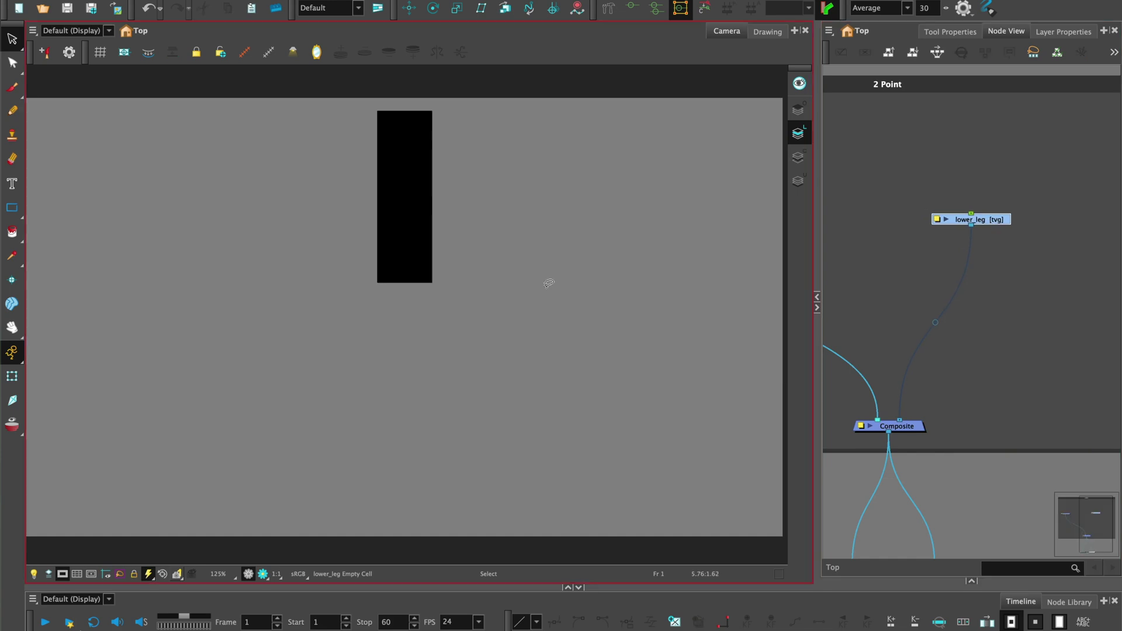
{"action": "left_click", "coordinate": [405, 228]}
{"action": "key", "text": "Down"}
{"action": "key", "text": "Down"}
{"action": "key", "text": "Down"}
{"action": "key", "text": "Down"}
{"action": "key", "text": "Down"}
{"action": "key", "text": "Down"}
{"action": "key", "text": "Down"}
{"action": "key", "text": "Down"}
{"action": "key", "text": "Down"}
{"action": "key", "text": "Down"}
{"action": "key", "text": "Down"}
{"action": "key", "text": "Down"}
{"action": "key", "text": "Down"}
{"action": "key", "text": "Down"}
{"action": "key", "text": "Down"}
{"action": "key", "text": "Down"}
{"action": "key", "text": "Down"}
{"action": "key", "text": "Down"}
{"action": "key", "text": "Down"}
{"action": "key", "text": "Down"}
{"action": "key", "text": "Down"}
{"action": "key", "text": "Down"}
{"action": "key", "text": "Down"}
{"action": "key", "text": "Down"}
{"action": "key", "text": "Down"}
{"action": "key", "text": "Down"}
{"action": "key", "text": "Down"}
{"action": "key", "text": "Down"}
{"action": "key", "text": "Down"}
{"action": "key", "text": "Down"}
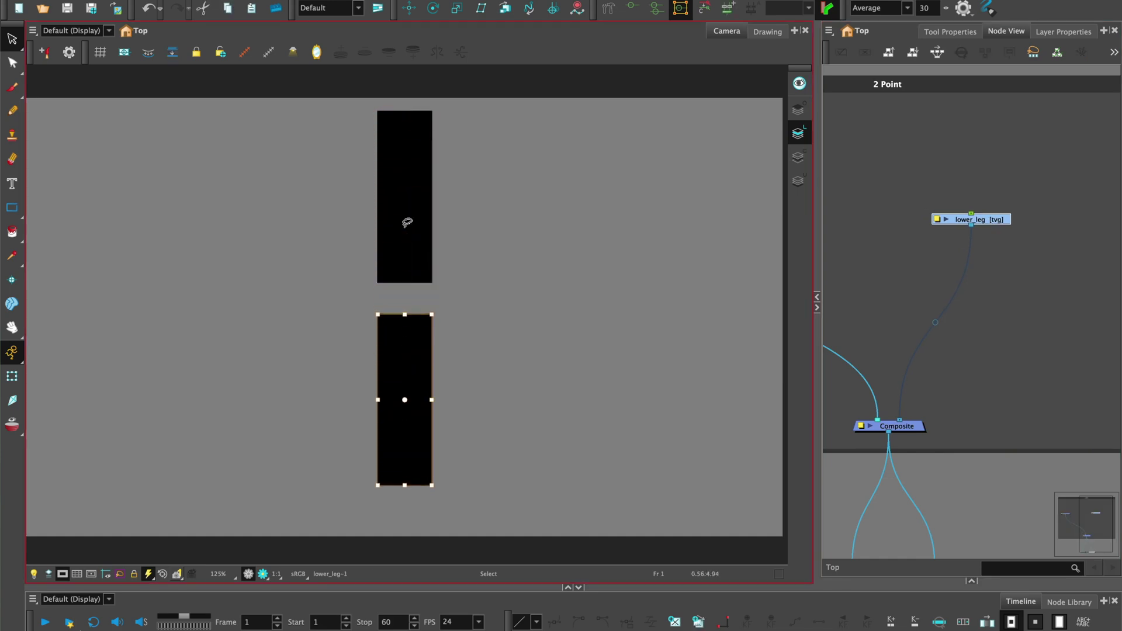
{"action": "left_click", "coordinate": [980, 481]}
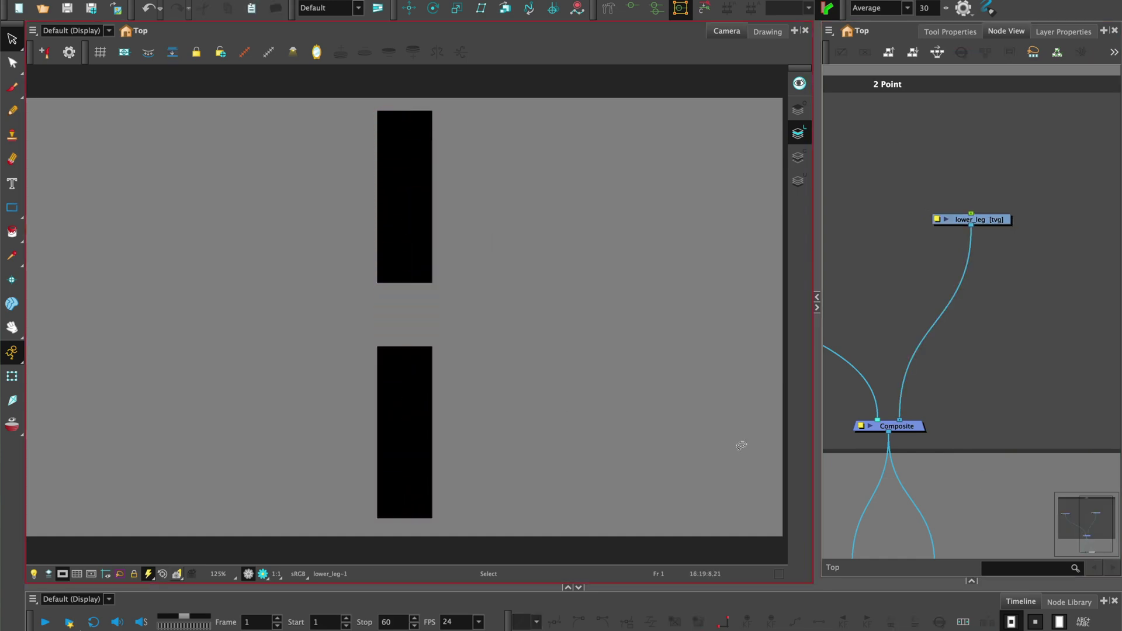
Add a drawing layer named knee between the two leg nodes and connect it to the Composite node.
{"action": "left_click_drag", "start_coordinate": [930, 156], "coordinate": [1044, 160]}
{"action": "key", "text": "super+r"}
{"action": "type", "text": "k"}
{"action": "left_click", "coordinate": [639, 402]}
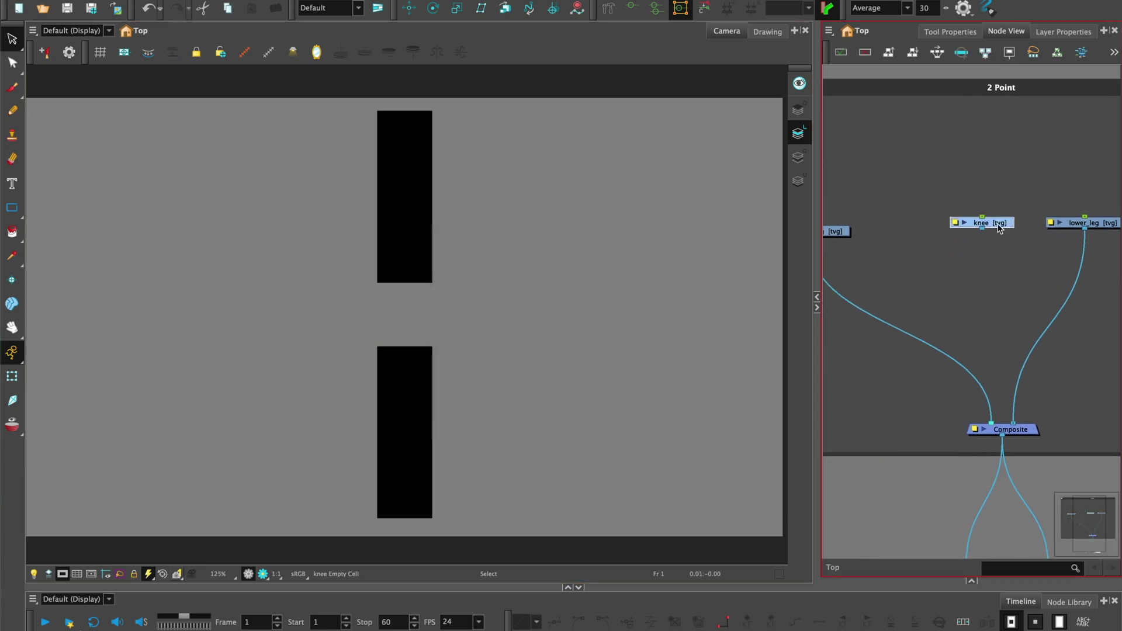
{"action": "left_click_drag", "start_coordinate": [984, 230], "coordinate": [995, 419]}
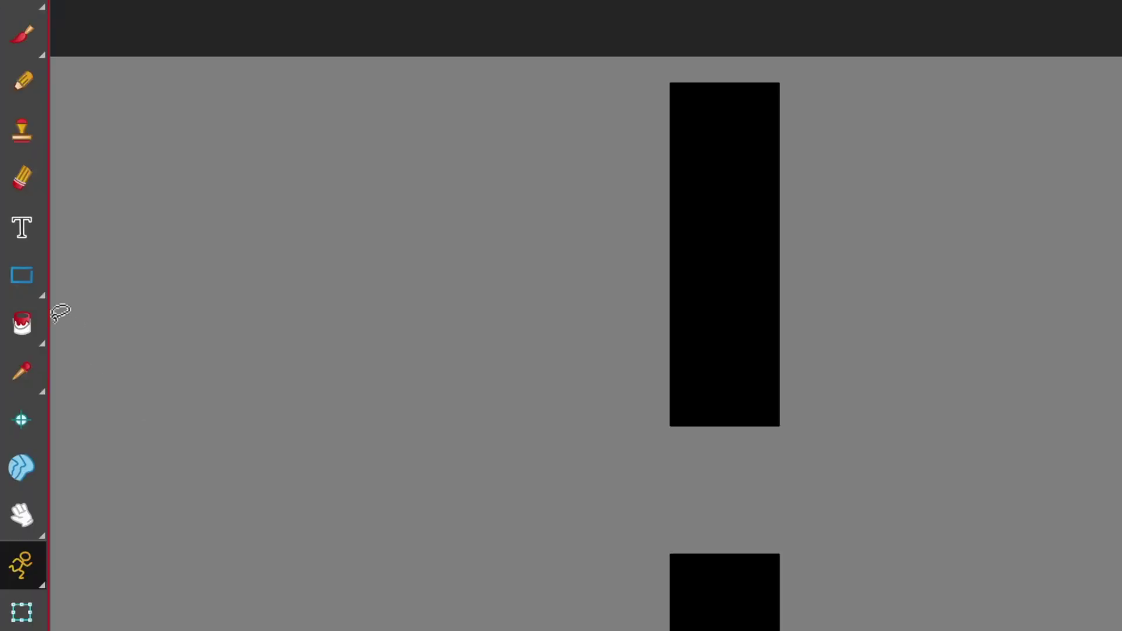
Draw a circle about as wide as the leg in the gap between the rectangles using the Ellipse tool.
{"action": "left_click_drag", "start_coordinate": [30, 280], "coordinate": [85, 288]}
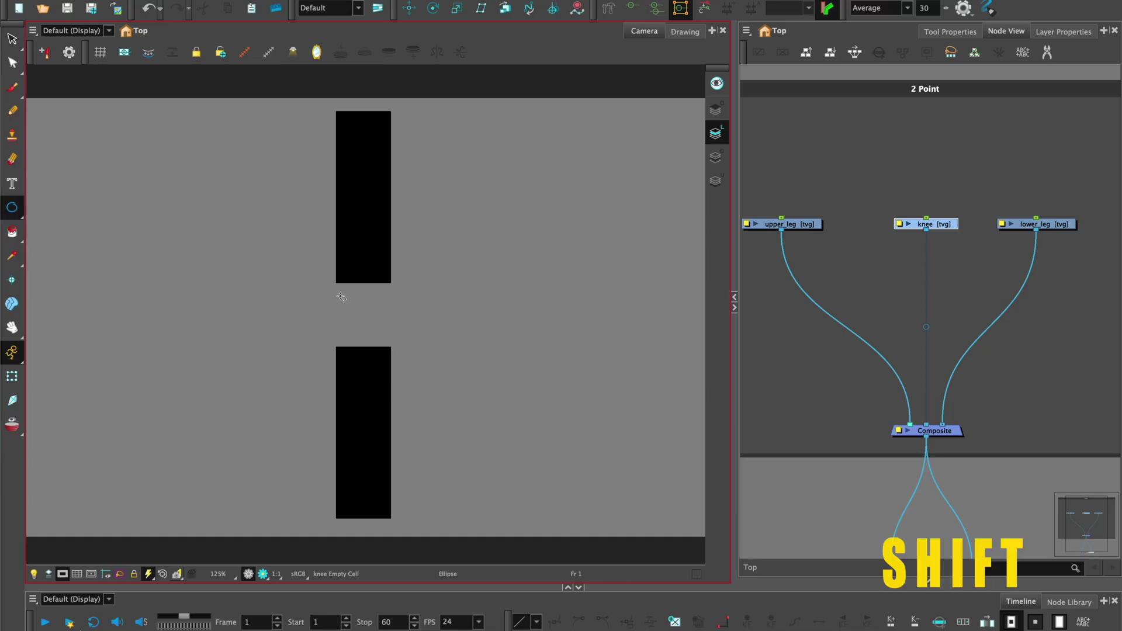
{"action": "left_click_drag", "start_coordinate": [337, 295], "coordinate": [389, 347]}
Align the knee circle with the lower end of the upper leg and resize it to match the leg's width.
{"action": "scroll", "coordinate": [304, 342], "scroll_direction": "up", "scroll_amount": 2}
{"action": "key", "text": "alt+s"}
{"action": "left_click_drag", "start_coordinate": [430, 300], "coordinate": [464, 181]}
{"action": "scroll", "coordinate": [474, 294], "scroll_direction": "up", "scroll_amount": 2}
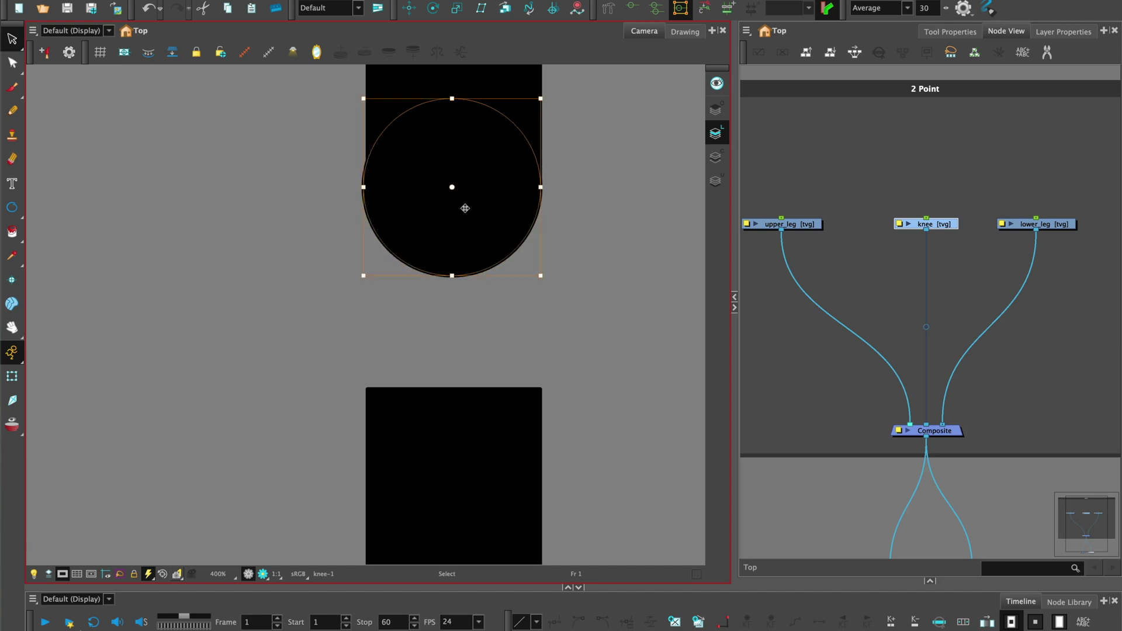
{"action": "key", "text": "Right"}
{"action": "left_click_drag", "start_coordinate": [544, 100], "coordinate": [540, 104]}
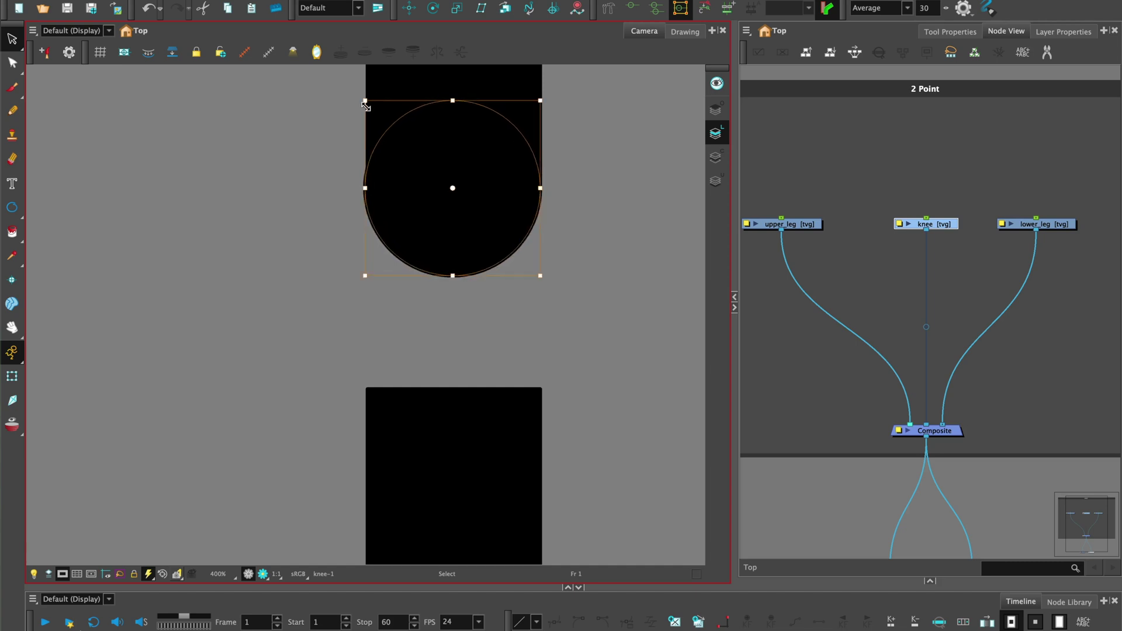
{"action": "left_click_drag", "start_coordinate": [365, 103], "coordinate": [366, 105]}
{"action": "key", "text": "Right"}
Nudge the knee circle down to sit centred between the upper and lower leg rectangles.
{"action": "key", "text": "Down"}
{"action": "key", "text": "Down"}
{"action": "key", "text": "Down"}
{"action": "key", "text": "Down"}
{"action": "key", "text": "Down"}
{"action": "key", "text": "Down"}
{"action": "key", "text": "Down"}
{"action": "key", "text": "Down"}
{"action": "key", "text": "Down"}
{"action": "key", "text": "Down"}
{"action": "key", "text": "Down"}
{"action": "key", "text": "Down"}
{"action": "key", "text": "Down"}
{"action": "key", "text": "Down"}
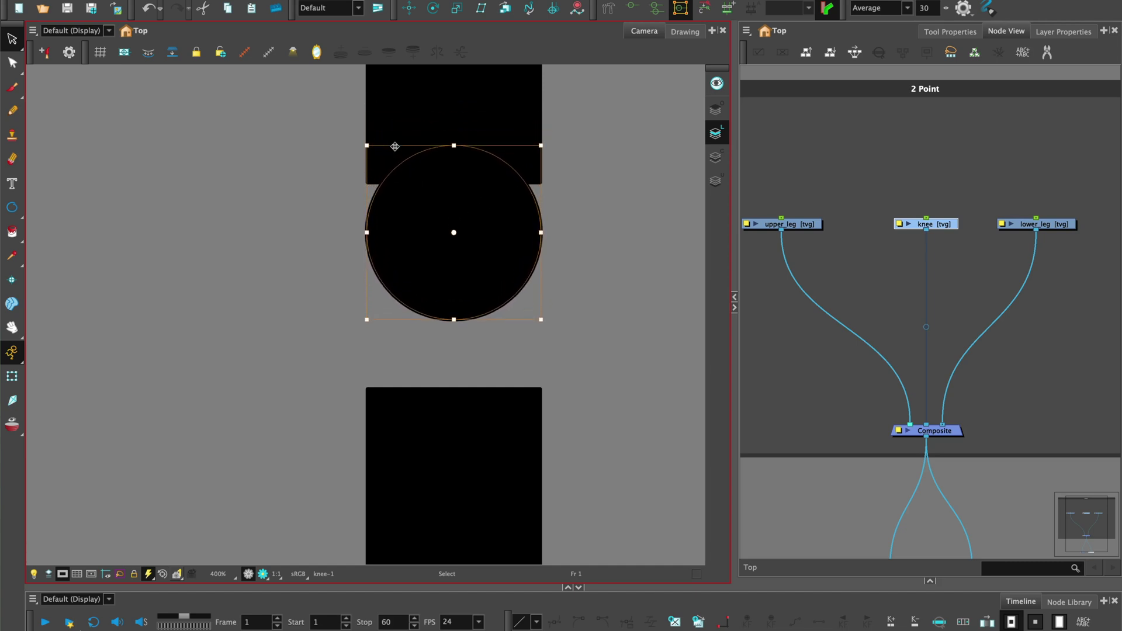
{"action": "key", "text": "Down"}
{"action": "key", "text": "Down"}
{"action": "key", "text": "Down"}
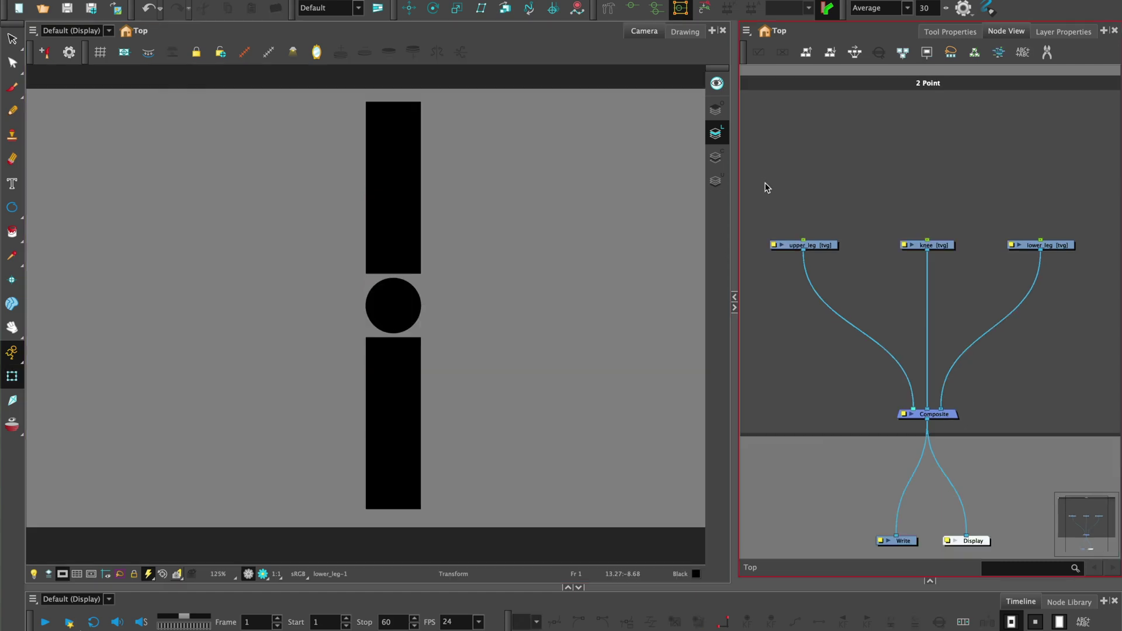
Add a parent peg to each of the upper_leg, knee and lower_leg drawings, and place the pegs higher above them.
{"action": "left_click_drag", "start_coordinate": [767, 187], "coordinate": [897, 272]}
{"action": "left_click_drag", "start_coordinate": [1074, 254], "coordinate": [1074, 256]}
{"action": "key", "text": "shift+super+p"}
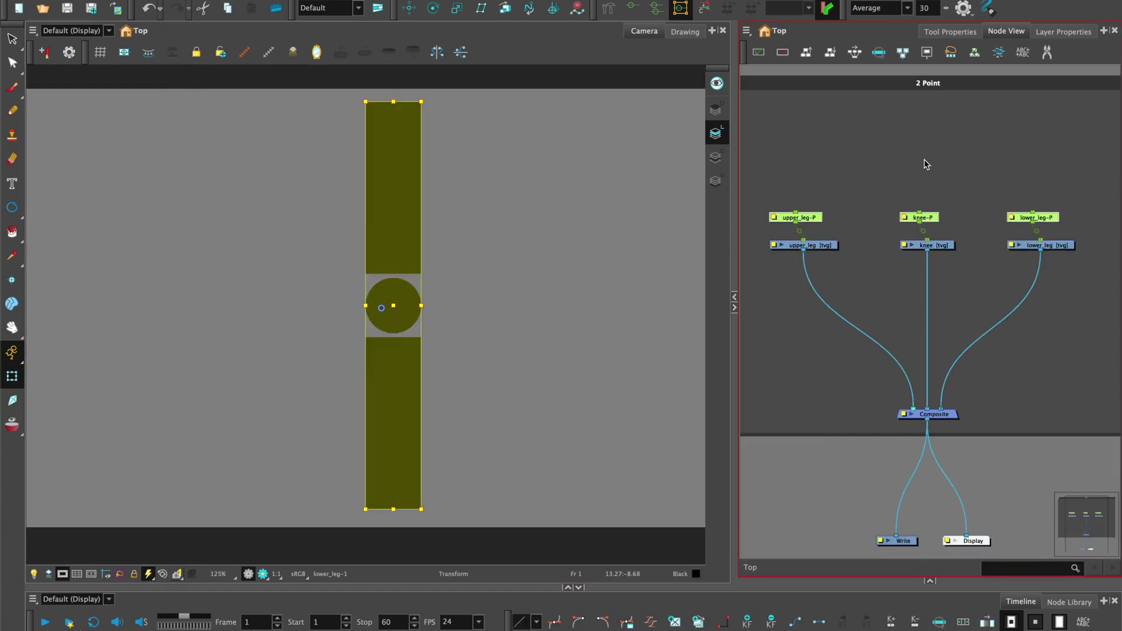
{"action": "left_click_drag", "start_coordinate": [784, 195], "coordinate": [1061, 173]}
{"action": "left_click", "coordinate": [965, 161]}
Set the upper_leg-P peg's pivot at the top centre of the upper leg using the Rotate tool.
{"action": "left_click", "coordinate": [812, 175]}
{"action": "left_click", "coordinate": [433, 7]}
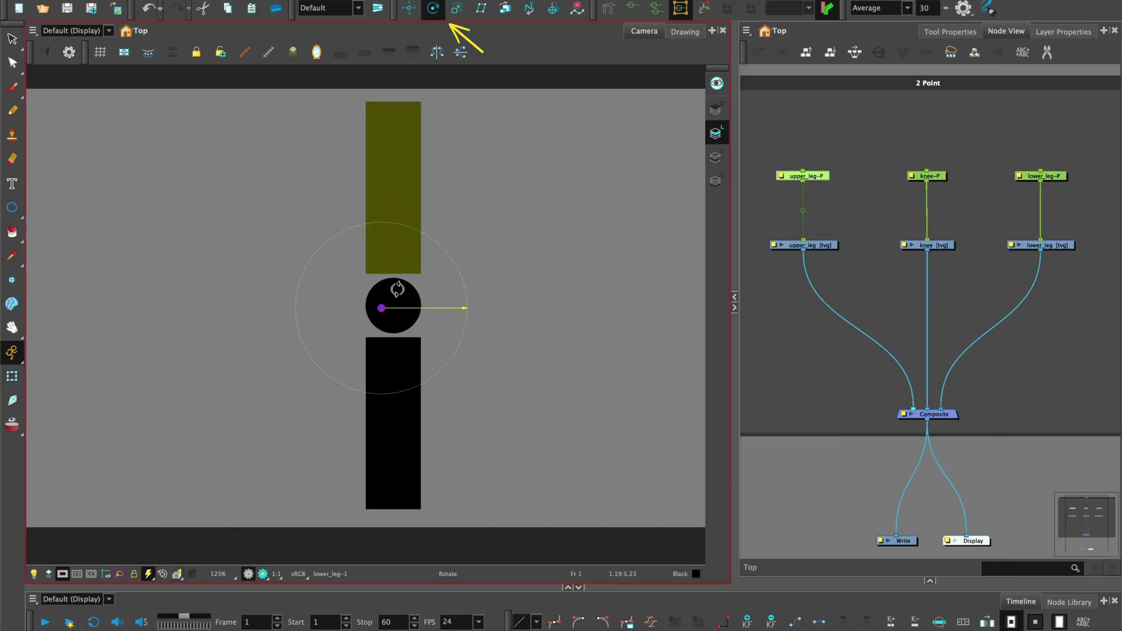
{"action": "left_click_drag", "start_coordinate": [383, 303], "coordinate": [394, 106]}
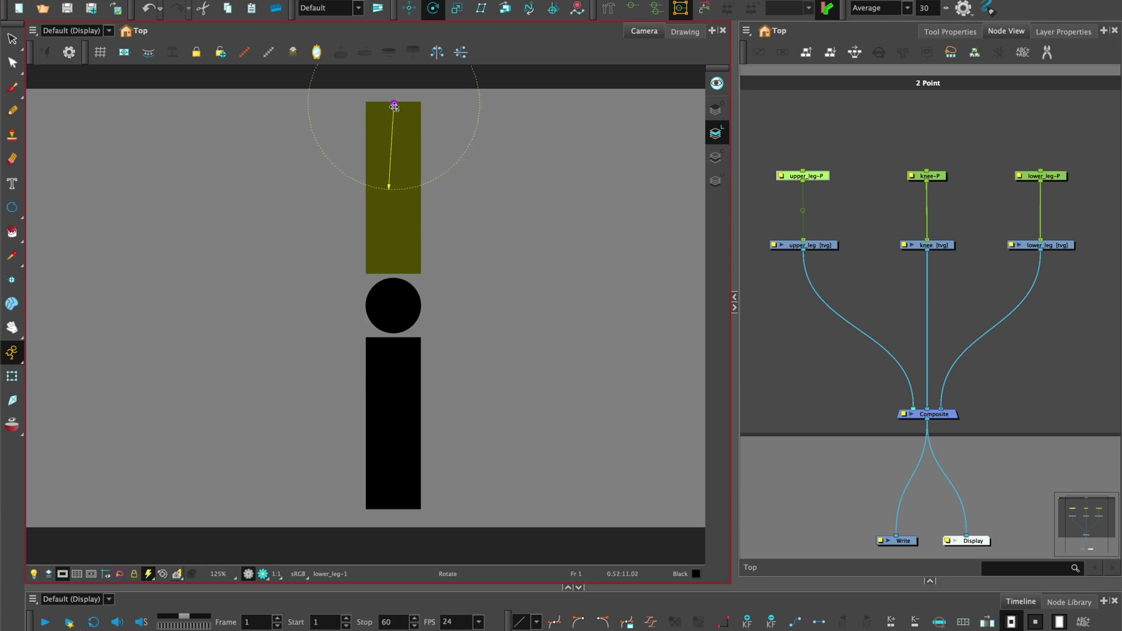
{"action": "key", "text": "shift+t"}
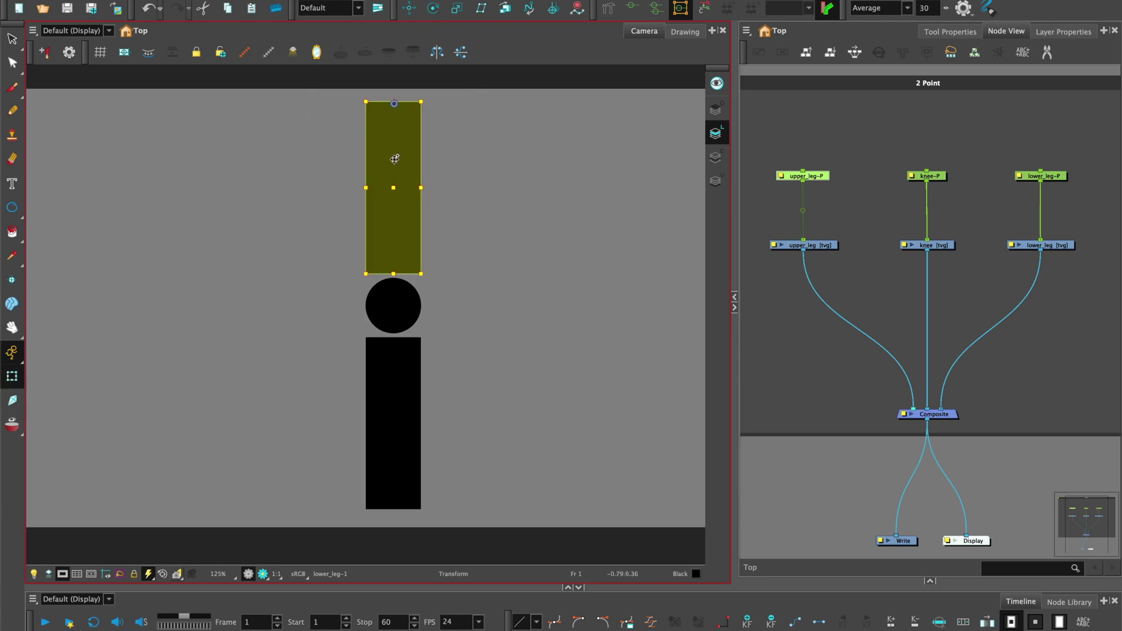
Set the knee-P peg's pivot at the centre of the knee circle using the Rotate tool.
{"action": "left_click", "coordinate": [935, 176]}
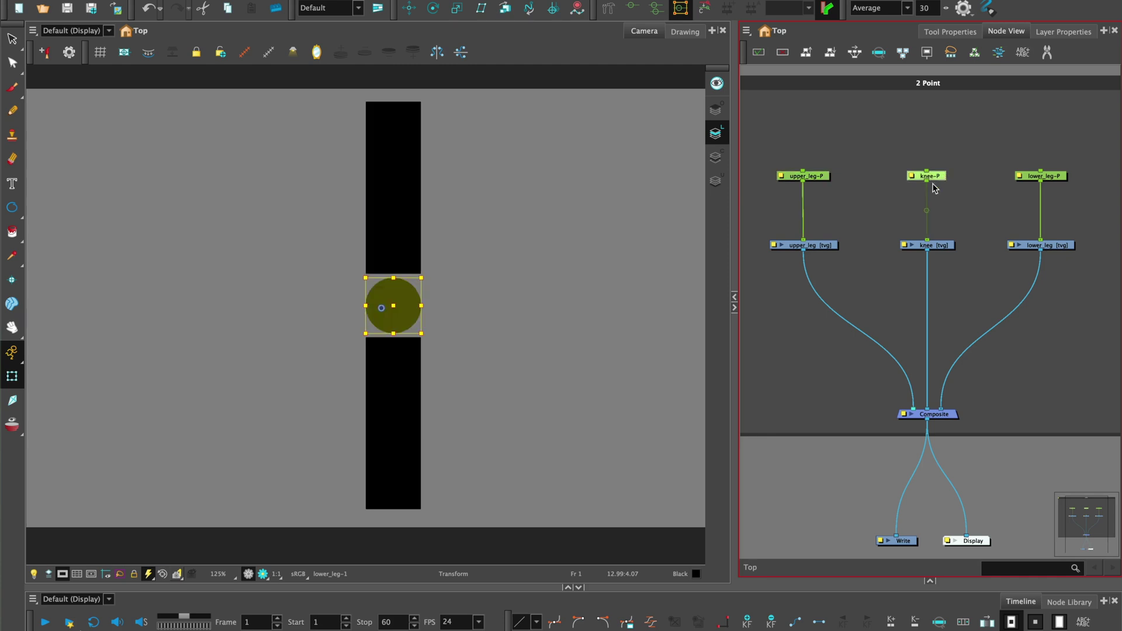
{"action": "left_click", "coordinate": [433, 7]}
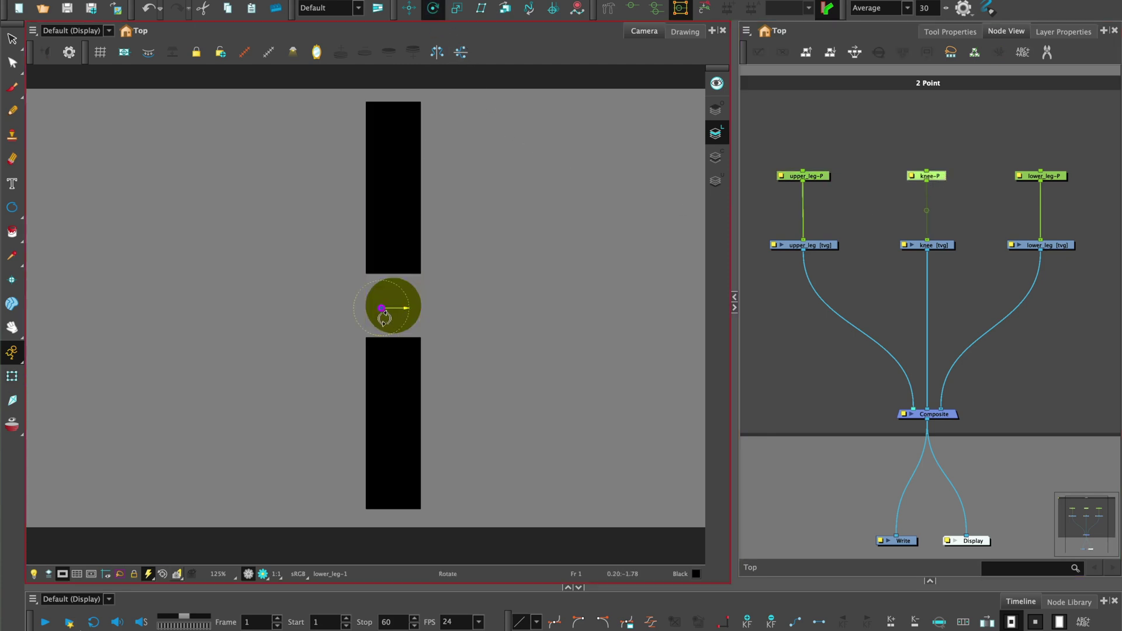
{"action": "left_click_drag", "start_coordinate": [381, 310], "coordinate": [392, 307]}
{"action": "key", "text": "shift+t"}
Set the lower_leg-P peg's pivot at the bottom centre of the lower leg using the Rotate tool.
{"action": "left_click", "coordinate": [1059, 176]}
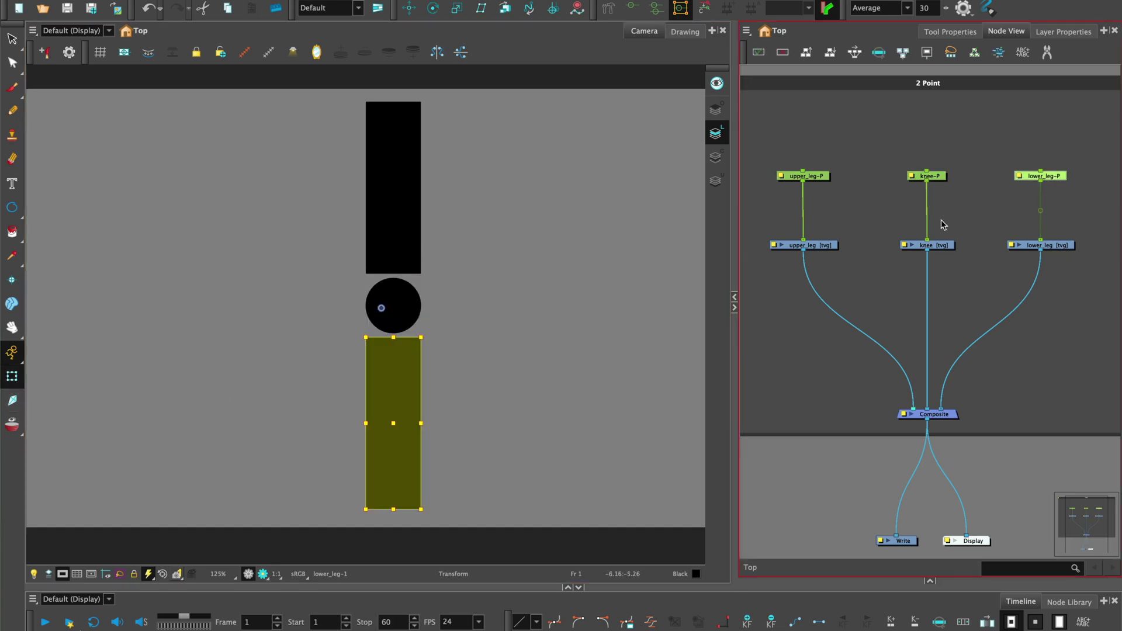
{"action": "left_click", "coordinate": [433, 8]}
{"action": "left_click_drag", "start_coordinate": [381, 308], "coordinate": [393, 509]}
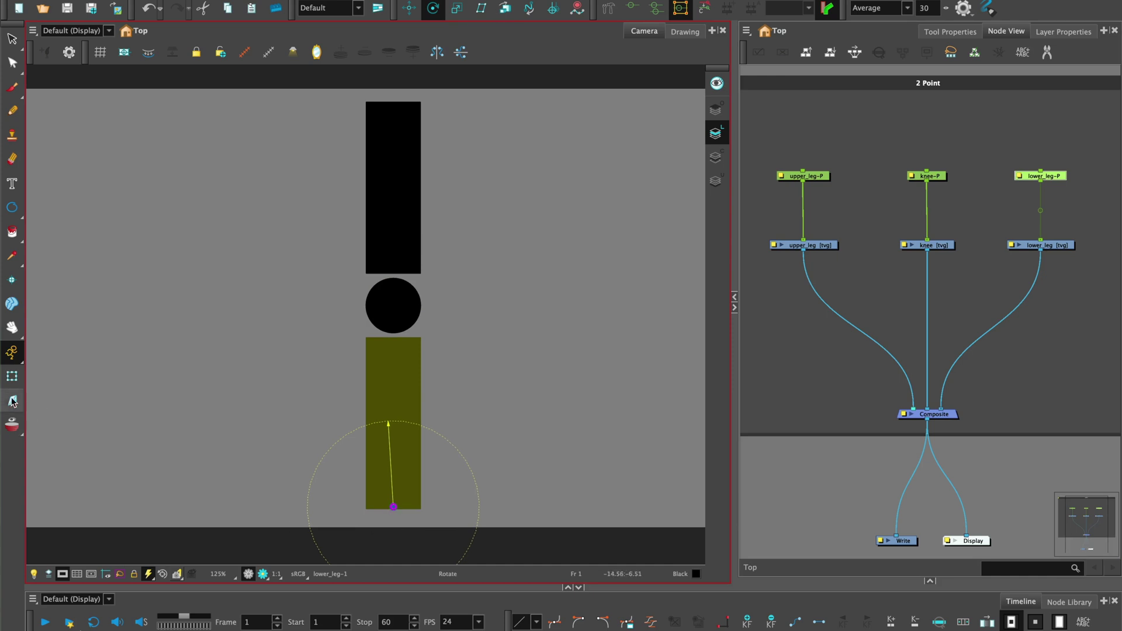
{"action": "left_click", "coordinate": [11, 376]}
{"action": "left_click", "coordinate": [849, 492]}
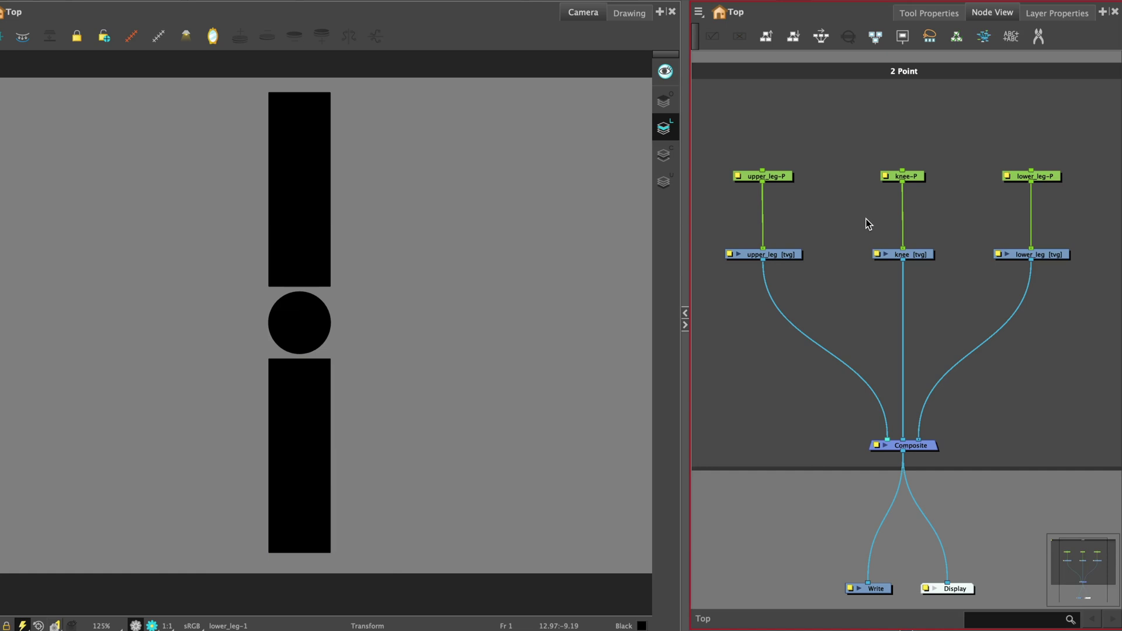
Insert a Two Points Constraint node between upper_leg-P and the upper_leg drawing, spacing the nodes apart vertically.
{"action": "key", "text": "Tab"}
{"action": "type", "text": "tw"}
{"action": "left_click", "coordinate": [913, 255]}
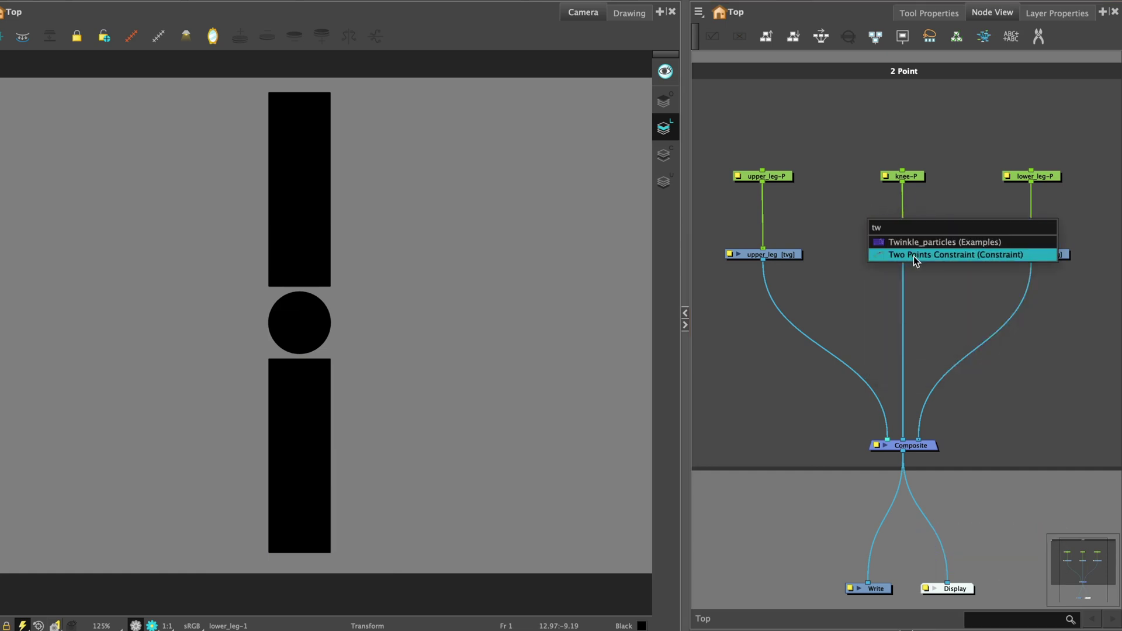
{"action": "left_click_drag", "start_coordinate": [940, 217], "coordinate": [854, 212]}
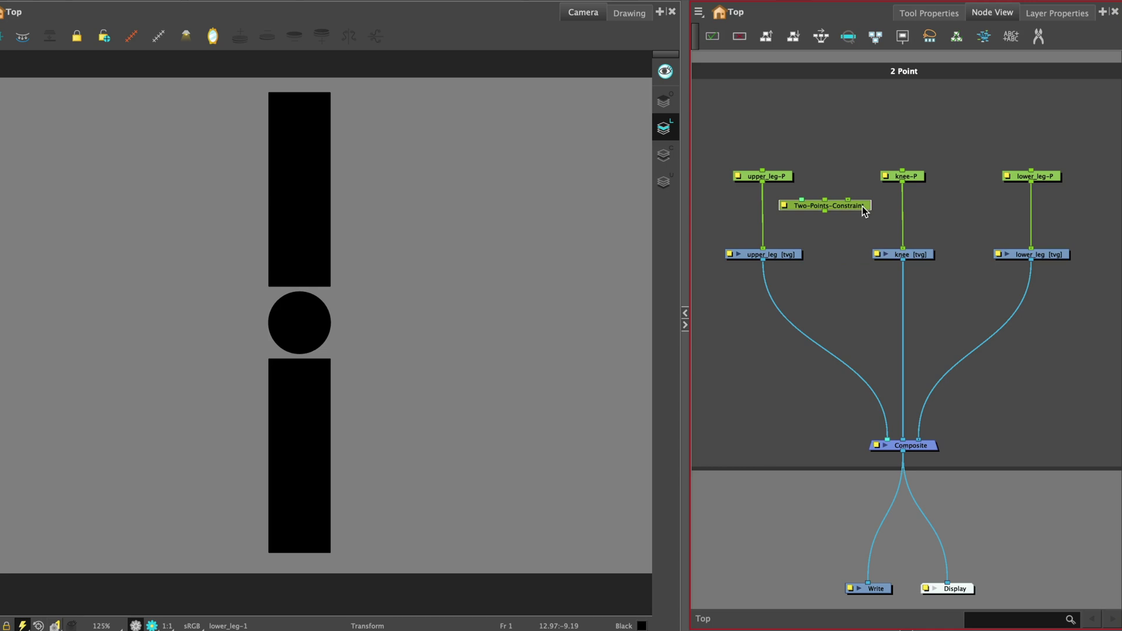
{"action": "left_click_drag", "start_coordinate": [864, 209], "coordinate": [802, 219]}
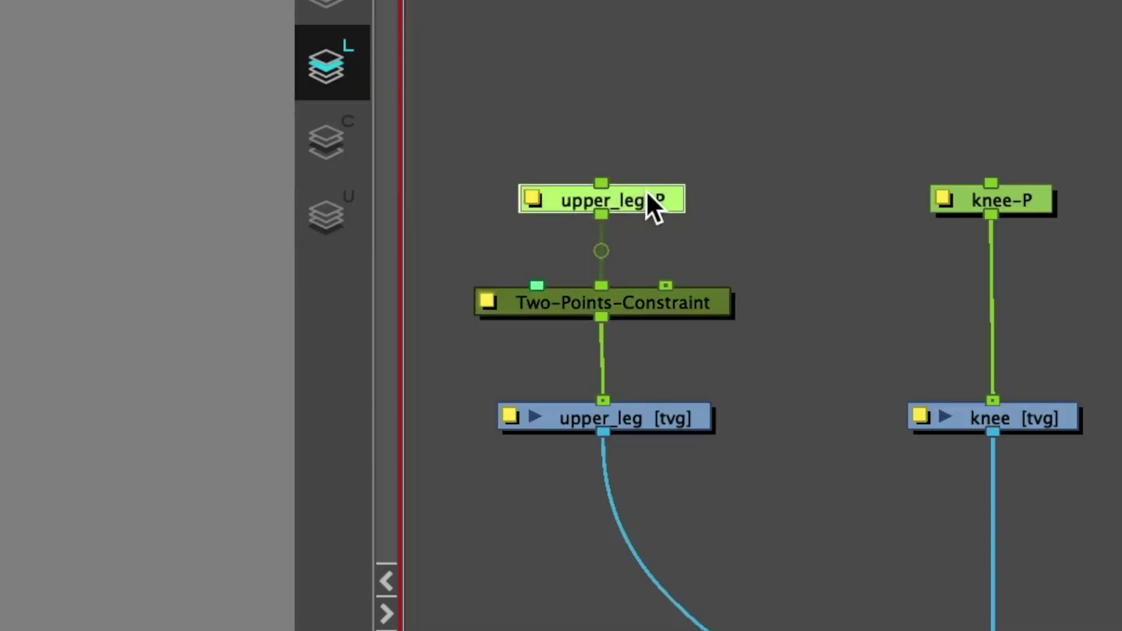
{"action": "left_click_drag", "start_coordinate": [780, 174], "coordinate": [781, 168]}
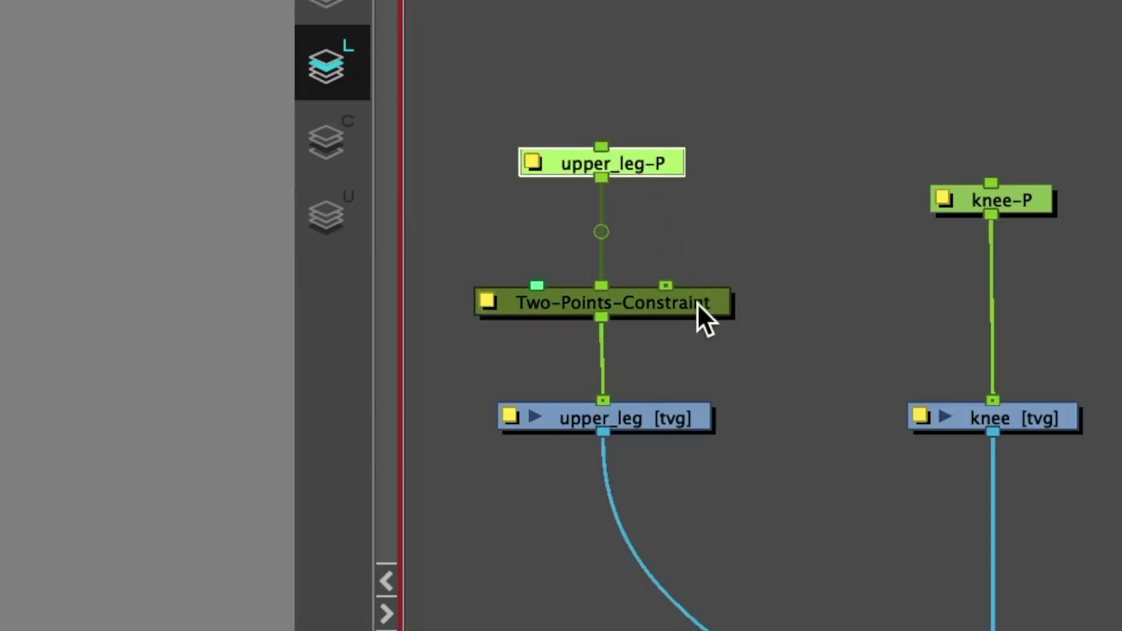
{"action": "left_click_drag", "start_coordinate": [697, 309], "coordinate": [705, 276]}
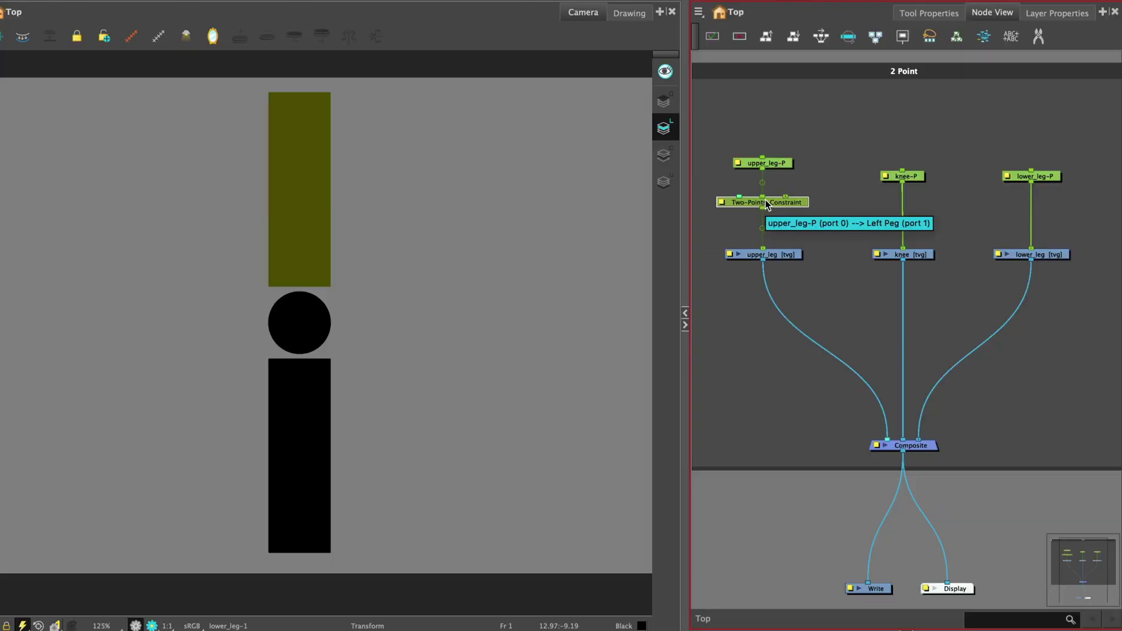
{"action": "left_click", "coordinate": [957, 330]}
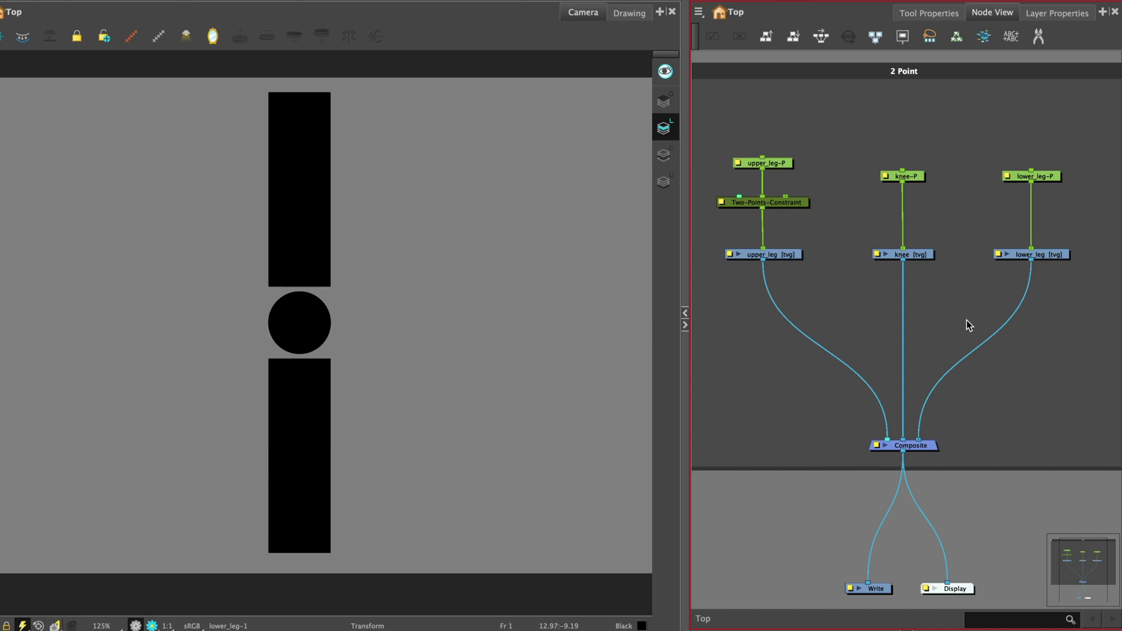
Insert another Two Points Constraint above the lower_leg drawing, with lower_leg-P connected to its right peg port.
{"action": "key", "text": "Tab"}
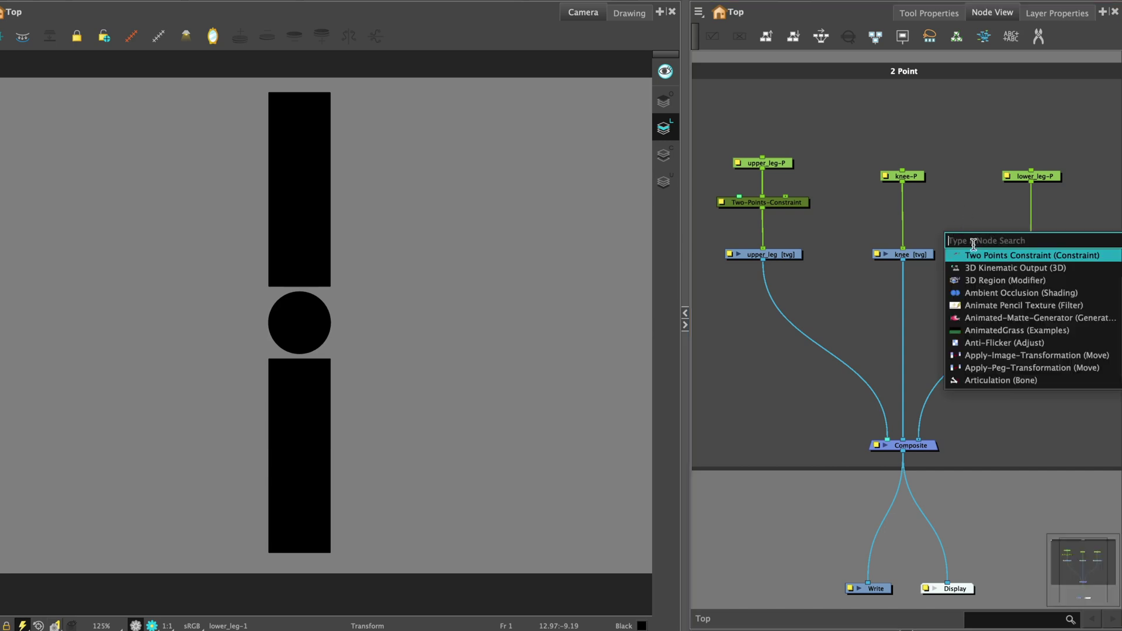
{"action": "key", "text": "Return"}
{"action": "left_click_drag", "start_coordinate": [1045, 227], "coordinate": [1077, 169]}
Place a backdrop titled "knee" around the knee peg and the knee drawing.
{"action": "left_click_drag", "start_coordinate": [921, 181], "coordinate": [921, 137]}
{"action": "left_click_drag", "start_coordinate": [857, 117], "coordinate": [941, 277]}
{"action": "left_click", "coordinate": [699, 13]}
{"action": "mouse_move", "coordinate": [719, 80]}
{"action": "left_click", "coordinate": [802, 120]}
{"action": "double_click", "coordinate": [922, 103]}
{"action": "mouse_move", "coordinate": [922, 88]}
{"action": "left_mouse_down"}
{"action": "mouse_move", "coordinate": [921, 103]}
{"action": "mouse_move", "coordinate": [938, 89]}
{"action": "left_mouse_up"}
{"action": "type", "text": "knee"}
{"action": "left_click", "coordinate": [660, 560]}
{"action": "left_click", "coordinate": [955, 267]}
Raise the knee-P and upper_leg-P pegs and connect knee-P to the right peg port of the upper leg's constraint.
{"action": "left_click_drag", "start_coordinate": [912, 135], "coordinate": [912, 108]}
{"action": "left_click", "coordinate": [927, 146]}
{"action": "left_click_drag", "start_coordinate": [783, 163], "coordinate": [783, 112]}
{"action": "left_click_drag", "start_coordinate": [903, 113], "coordinate": [785, 197]}
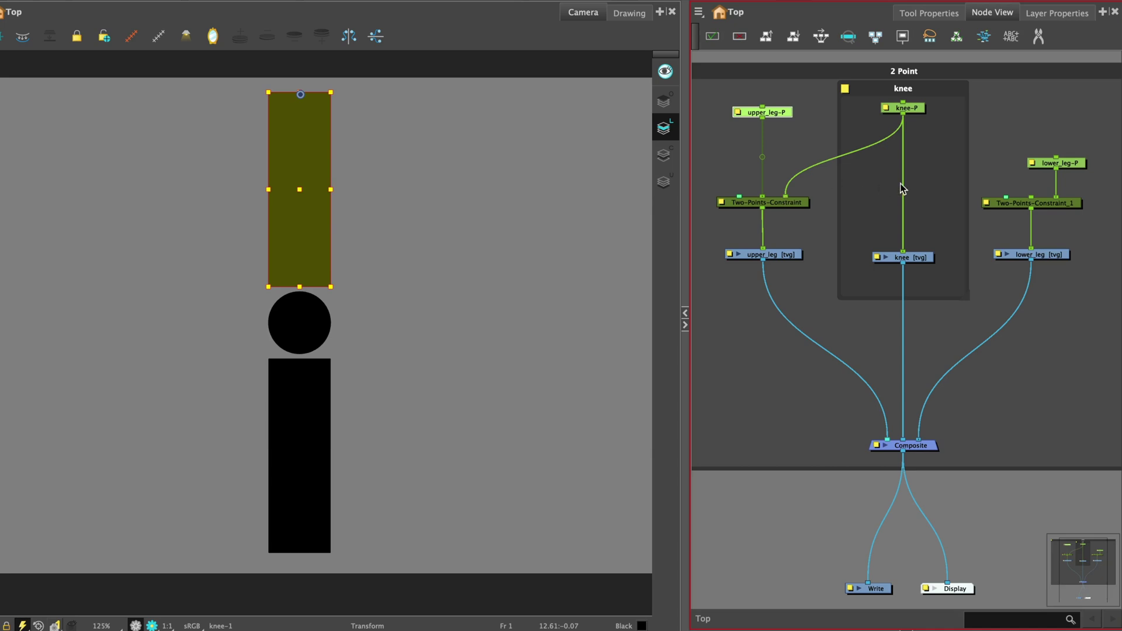
Raise the lower_leg-P peg and connect knee-P to the left peg port of the lower leg's constraint.
{"action": "left_click_drag", "start_coordinate": [1080, 164], "coordinate": [1079, 101]}
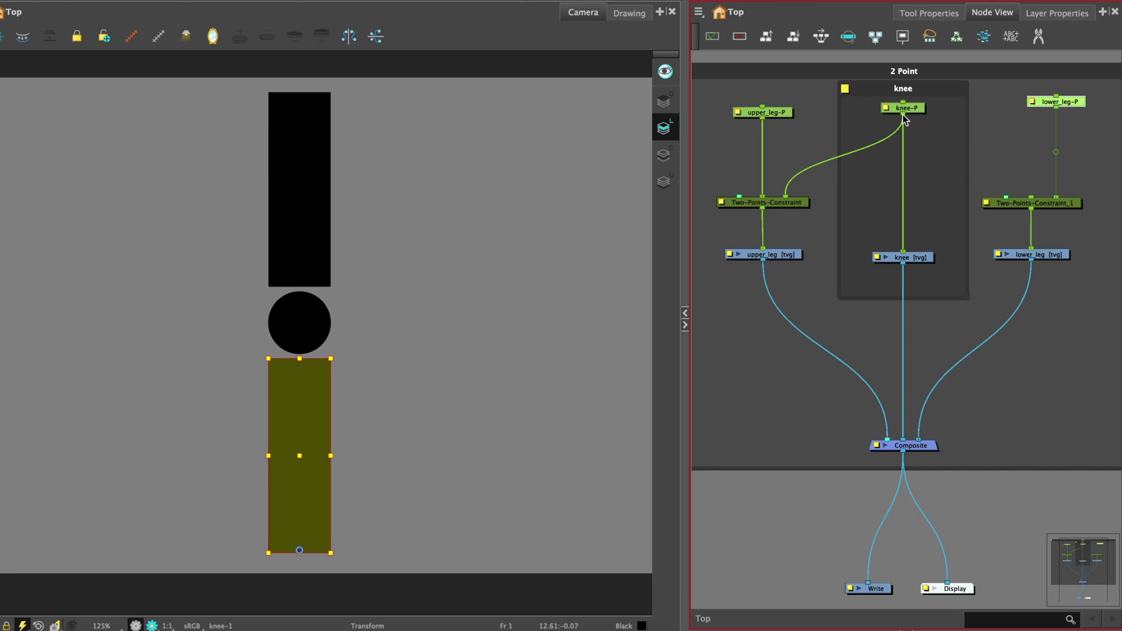
{"action": "left_click_drag", "start_coordinate": [903, 114], "coordinate": [1032, 198]}
{"action": "left_click_drag", "start_coordinate": [1074, 106], "coordinate": [1077, 111]}
{"action": "left_click", "coordinate": [1023, 467]}
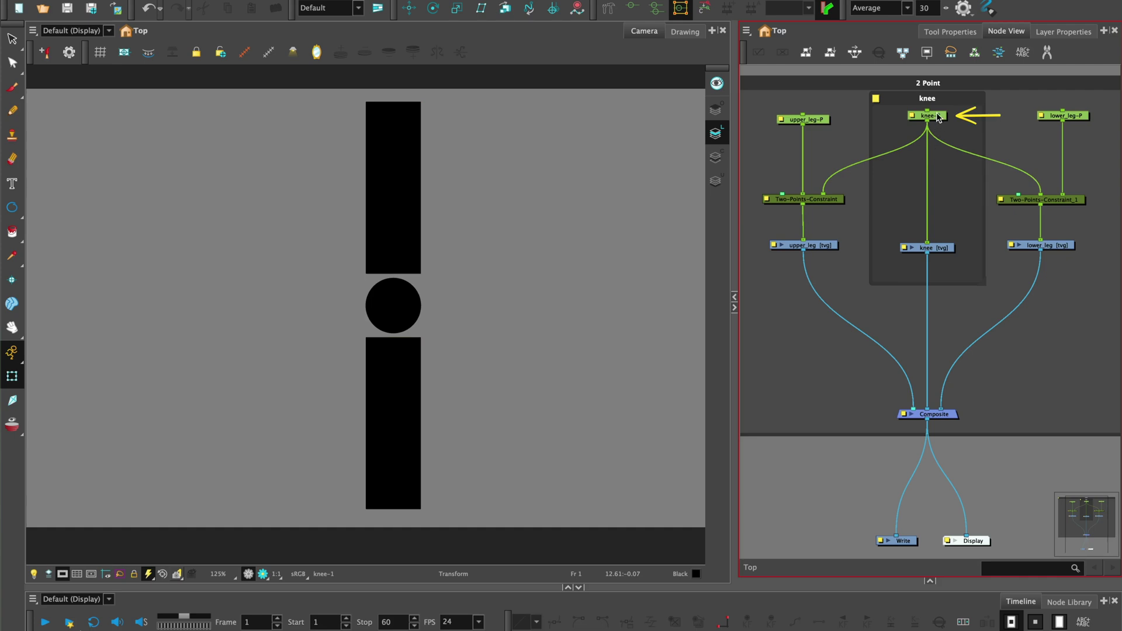
Test the rig by moving the knee-P peg sideways so the upper and lower leg bend with it.
{"action": "left_click", "coordinate": [937, 115]}
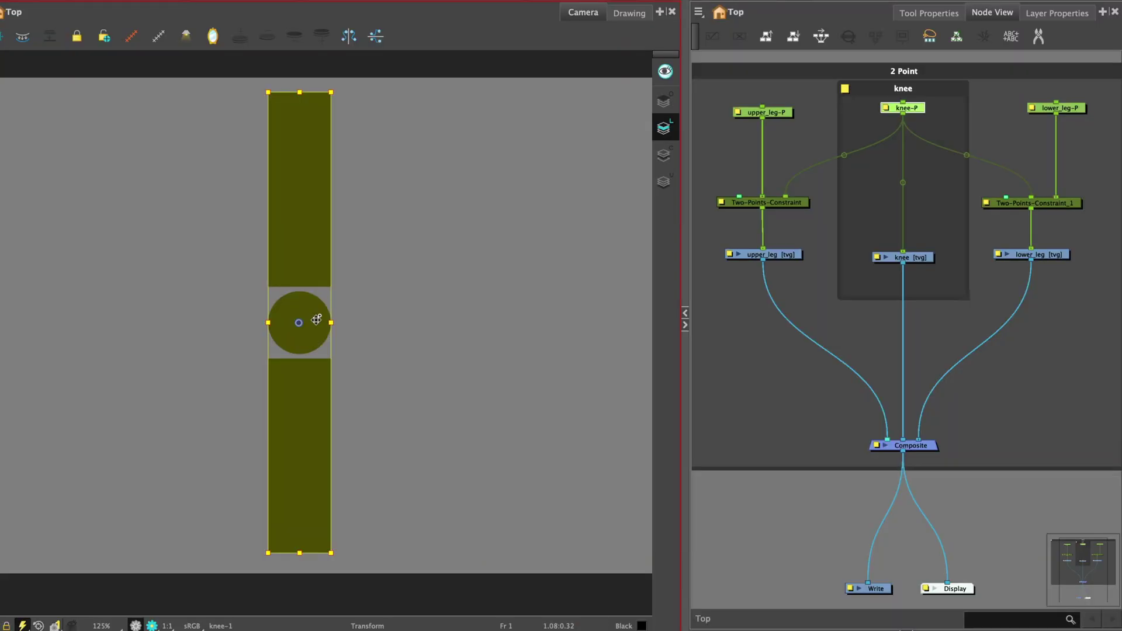
{"action": "left_click_drag", "start_coordinate": [579, 283], "coordinate": [882, 273]}
{"action": "left_click_drag", "start_coordinate": [474, 312], "coordinate": [499, 308]}
{"action": "left_click", "coordinate": [720, 229]}
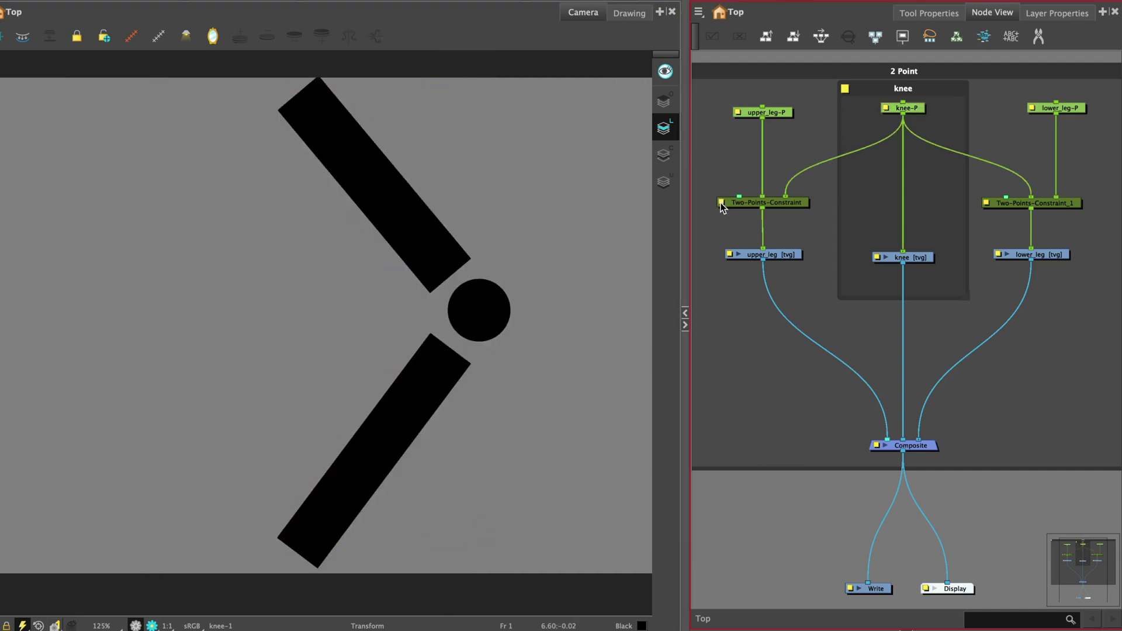
Set Volume Modifier, Volume Max and Volume Min to 100 on the upper leg's Two-Points-Constraint.
{"action": "left_click", "coordinate": [722, 203]}
{"action": "left_click_drag", "start_coordinate": [700, 145], "coordinate": [693, 90]}
{"action": "left_click", "coordinate": [794, 202]}
{"action": "left_click", "coordinate": [793, 203]}
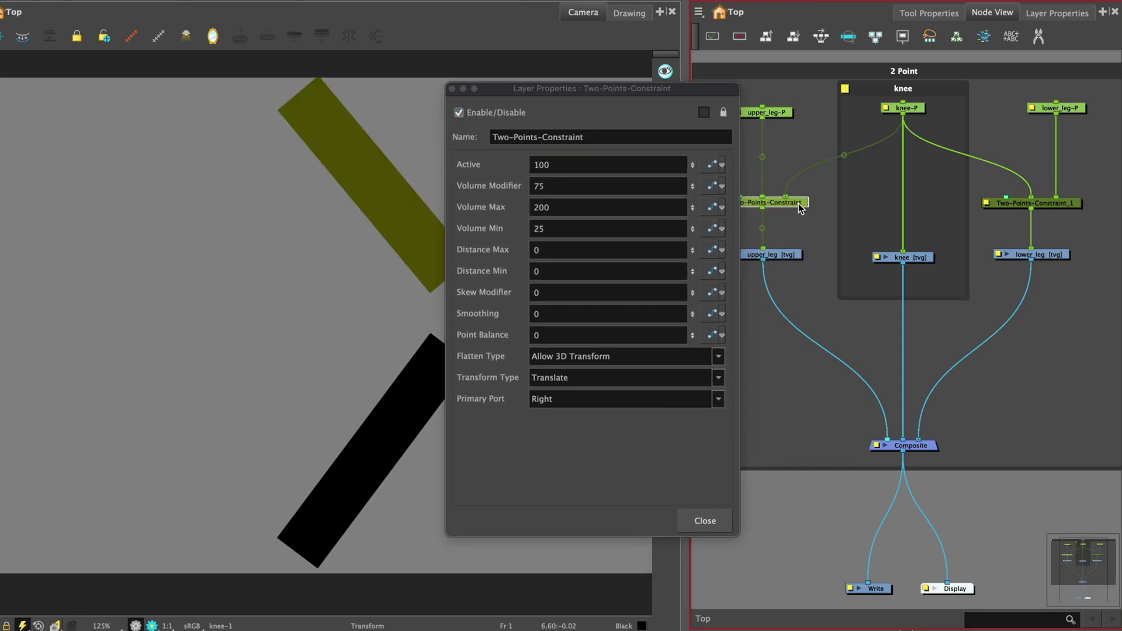
{"action": "left_click", "coordinate": [1056, 13]}
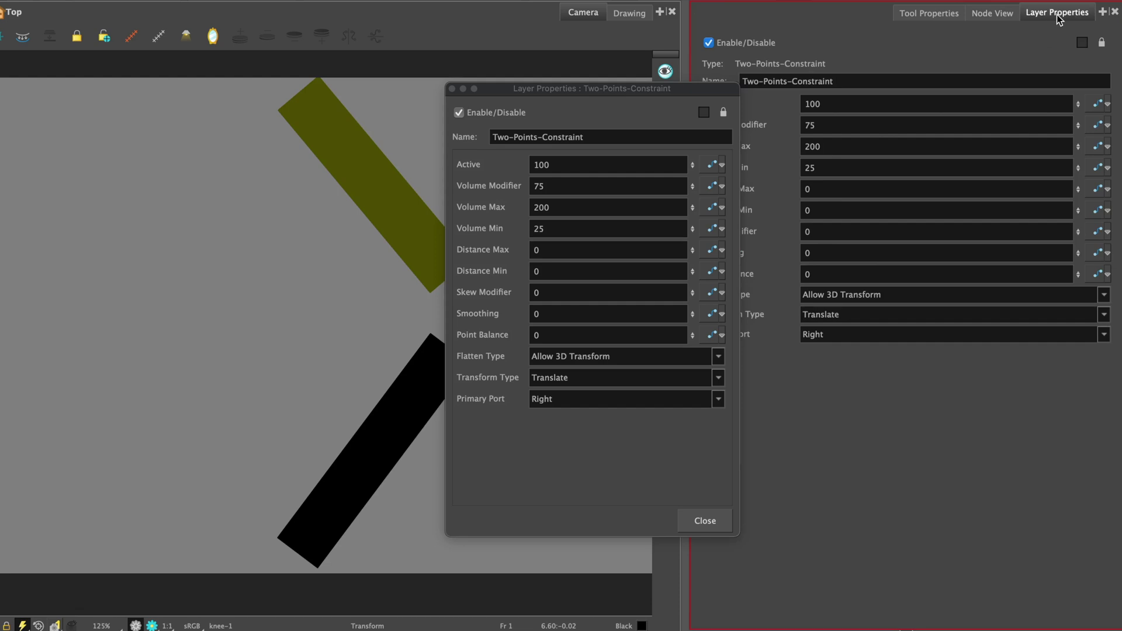
{"action": "left_click", "coordinate": [992, 13]}
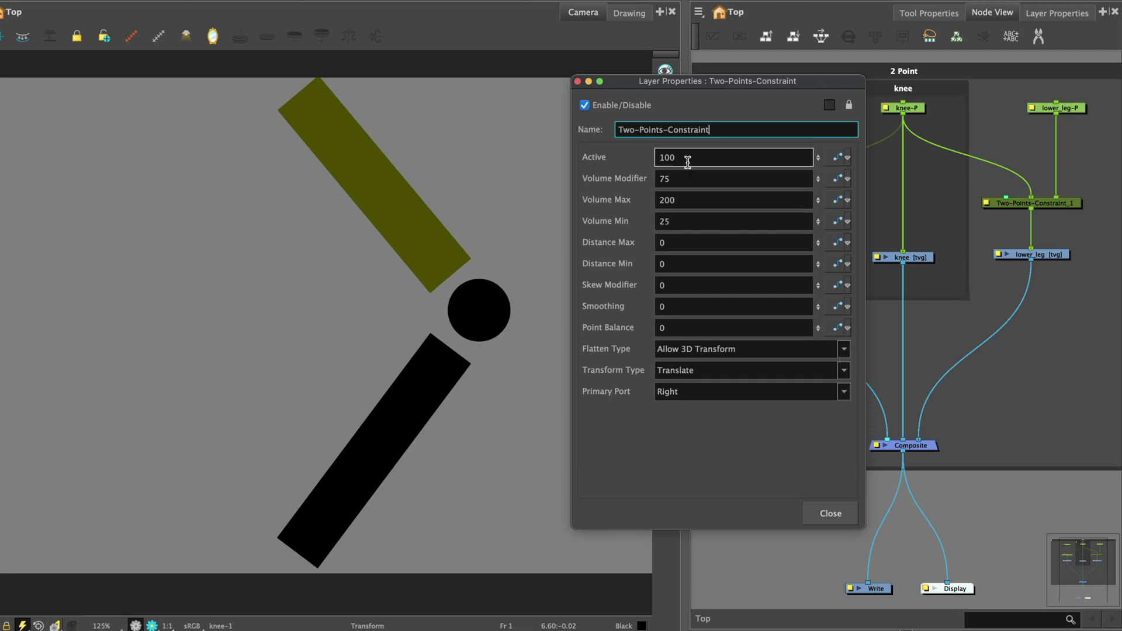
{"action": "mouse_move", "coordinate": [688, 156]}
{"action": "left_mouse_down"}
{"action": "mouse_move", "coordinate": [656, 159]}
{"action": "mouse_move", "coordinate": [650, 225]}
{"action": "left_mouse_up"}
{"action": "type", "text": "100100100"}
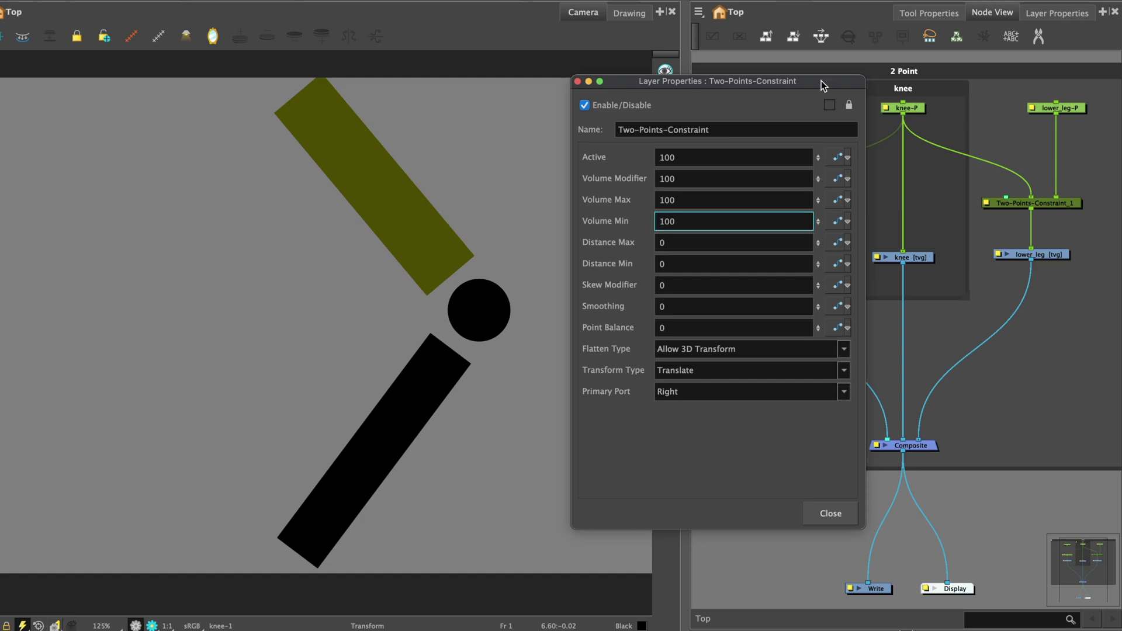
Move the knee-P peg farther out and up, and set the upper leg constraint's Volume Min to 50.
{"action": "left_click_drag", "start_coordinate": [822, 82], "coordinate": [828, 284]}
{"action": "left_click", "coordinate": [895, 108]}
{"action": "left_click_drag", "start_coordinate": [494, 299], "coordinate": [517, 258]}
{"action": "left_click", "coordinate": [675, 432]}
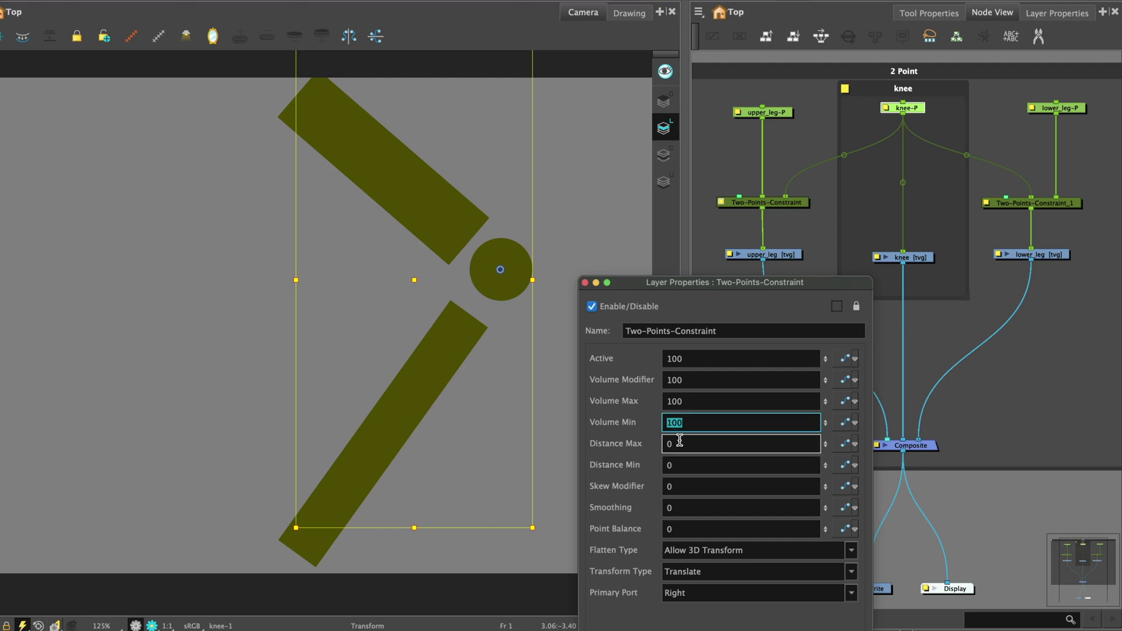
{"action": "type", "text": "50"}
{"action": "key", "text": "Return"}
{"action": "left_click", "coordinate": [642, 258]}
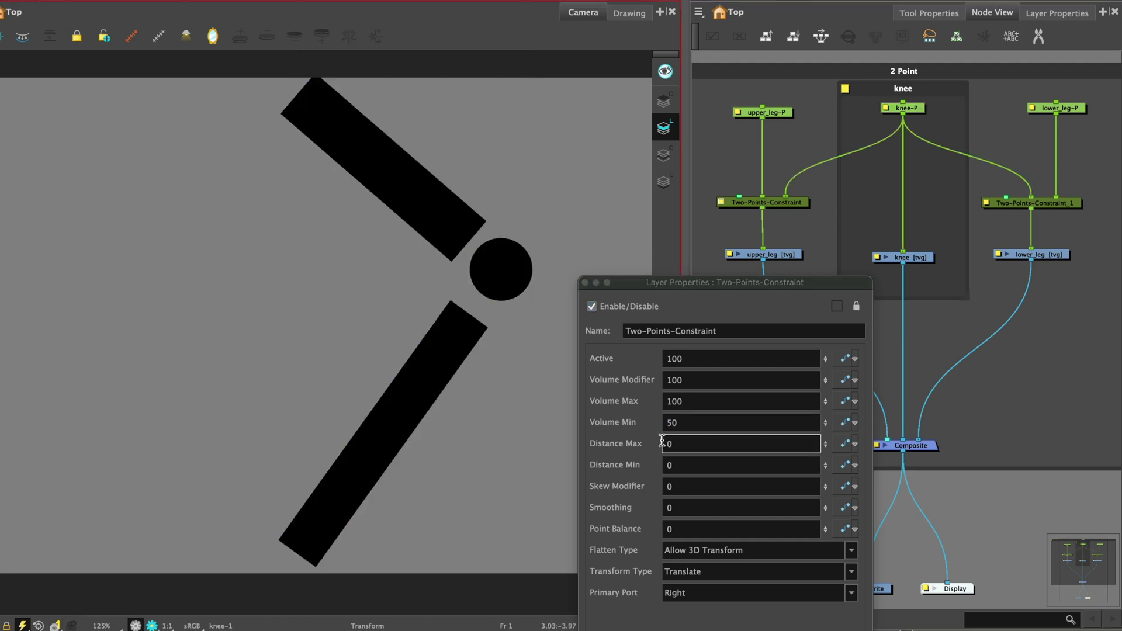
Move the knee-P peg in towards the upper leg, set the constraint's Volume Max to 50, and move the peg back out.
{"action": "left_click", "coordinate": [900, 108]}
{"action": "left_click_drag", "start_coordinate": [513, 264], "coordinate": [408, 229]}
{"action": "left_click", "coordinate": [677, 401]}
{"action": "type", "text": "50"}
{"action": "left_click", "coordinate": [422, 250]}
{"action": "left_click", "coordinate": [431, 233]}
{"action": "left_click_drag", "start_coordinate": [431, 233], "coordinate": [514, 274]}
Set the upper leg constraint's Volume Max and Volume Min back to 100 and close its properties.
{"action": "left_click", "coordinate": [684, 380]}
{"action": "left_click_drag", "start_coordinate": [685, 402], "coordinate": [659, 426]}
{"action": "type", "text": "100100"}
{"action": "left_click", "coordinate": [566, 365]}
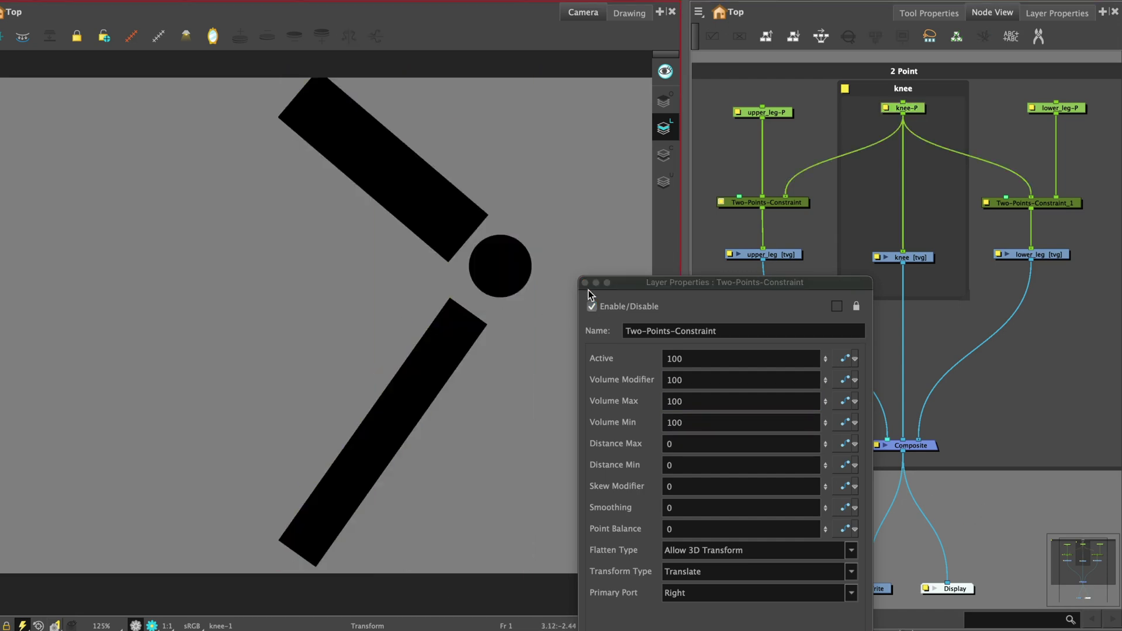
{"action": "left_click", "coordinate": [584, 282]}
Swing the knee-P peg across to the other side of the leg and undo the knee moves.
{"action": "left_click_drag", "start_coordinate": [514, 257], "coordinate": [180, 243]}
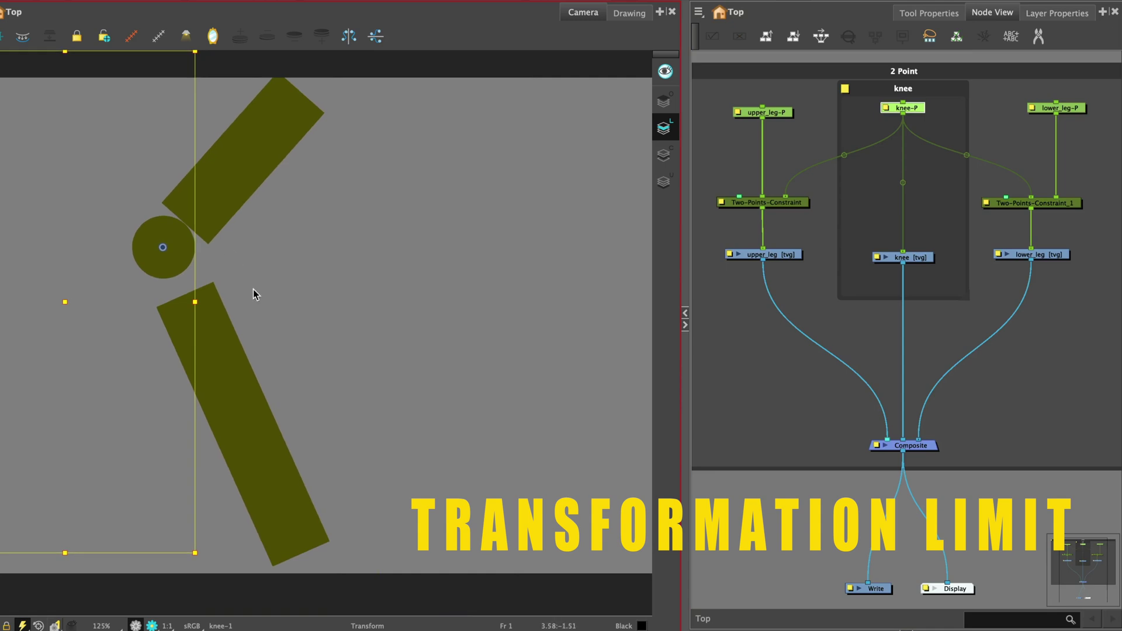
{"action": "key", "text": "super+z"}
{"action": "left_click", "coordinate": [841, 208]}
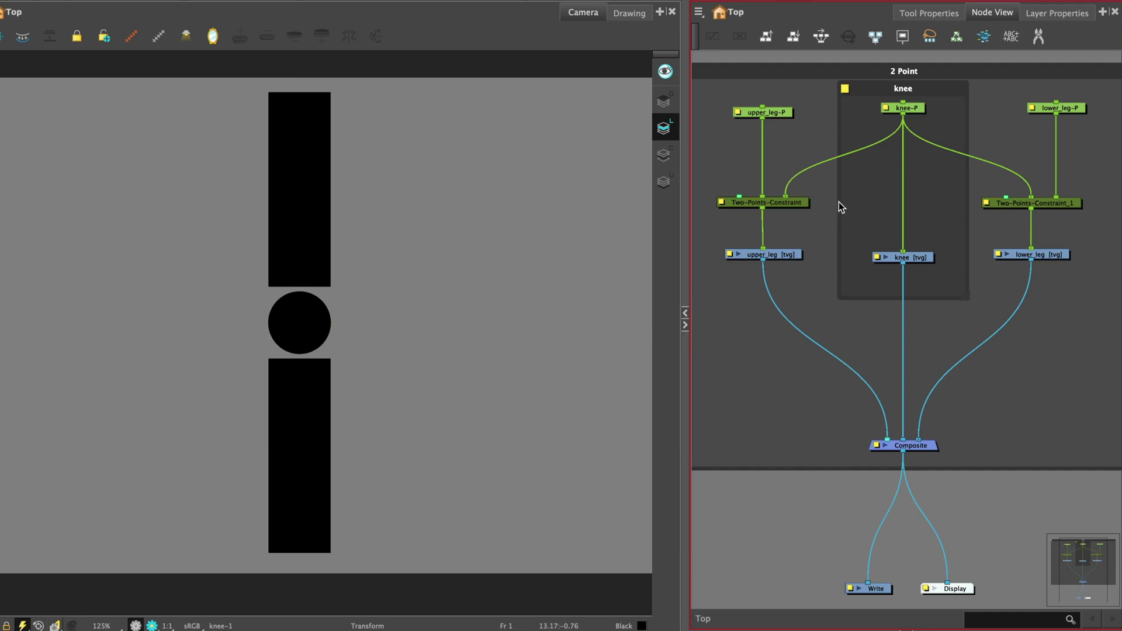
Insert a Transformation Limit node above the upper leg's Two-Points-Constraint, with upper_leg-P connected to its right port.
{"action": "key", "text": "Tab"}
{"action": "type", "text": "trann"}
{"action": "key", "text": "BackSpace"}
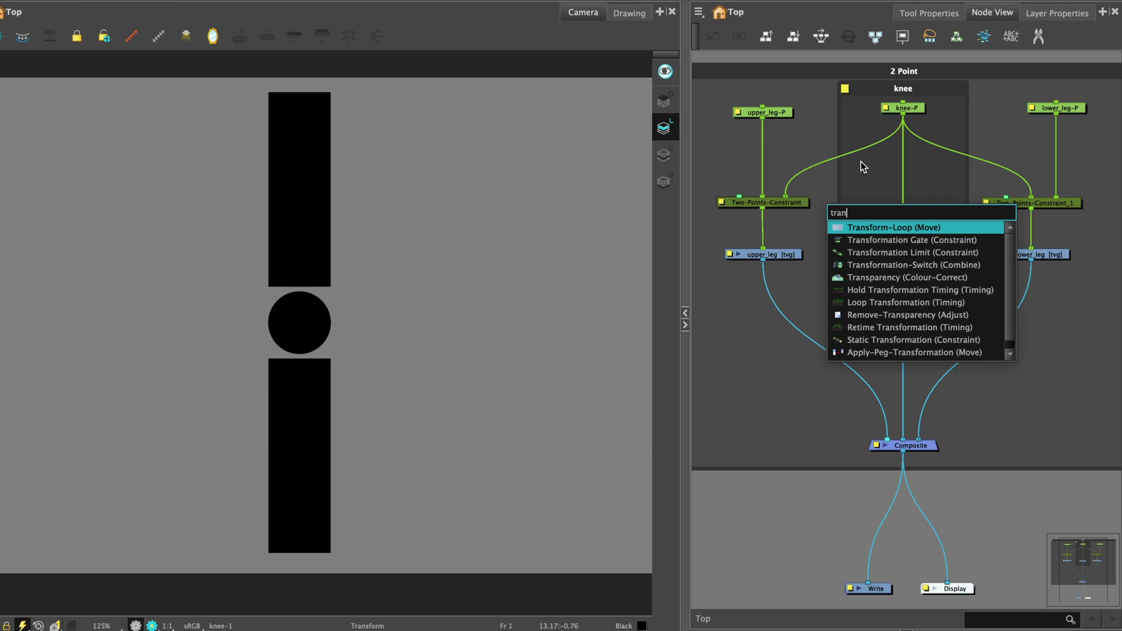
{"action": "left_click", "coordinate": [899, 252]}
{"action": "left_click_drag", "start_coordinate": [899, 197], "coordinate": [837, 147]}
{"action": "left_click_drag", "start_coordinate": [686, 219], "coordinate": [559, 219]}
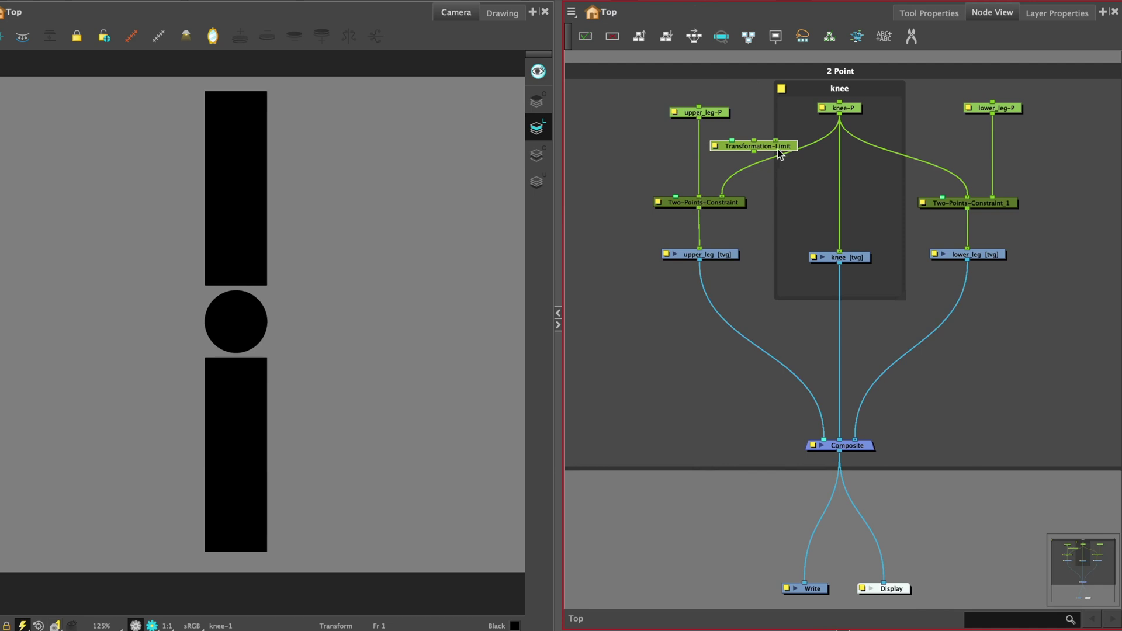
{"action": "left_click_drag", "start_coordinate": [782, 151], "coordinate": [700, 197]}
{"action": "left_click_drag", "start_coordinate": [738, 147], "coordinate": [731, 157]}
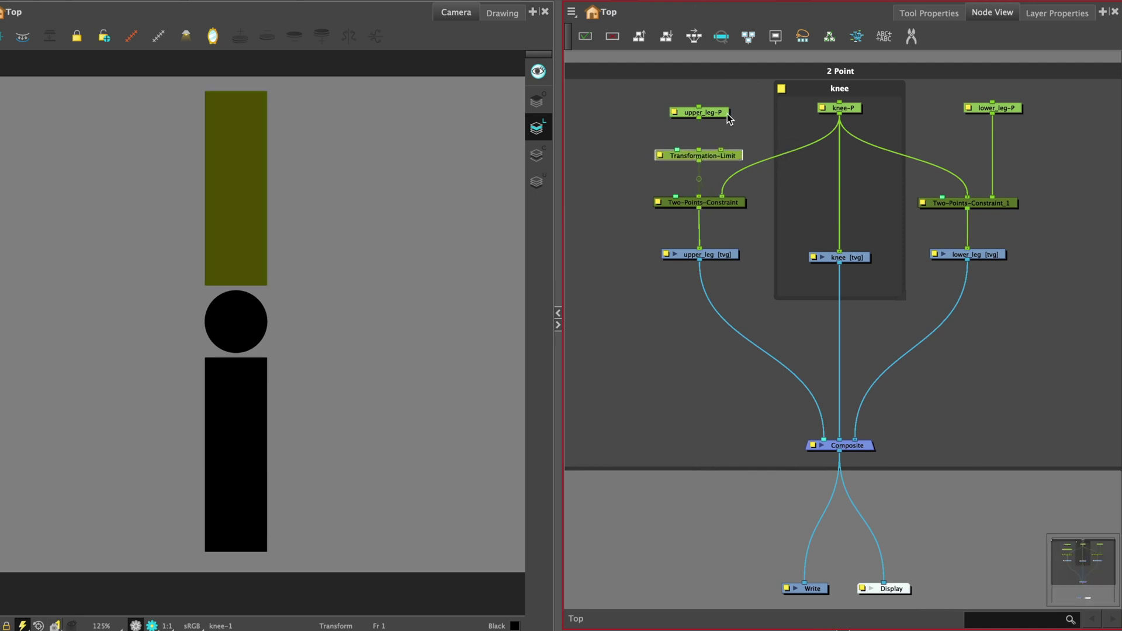
{"action": "mouse_move", "coordinate": [729, 116]}
{"action": "left_mouse_down"}
{"action": "mouse_move", "coordinate": [757, 111]}
{"action": "mouse_move", "coordinate": [722, 150]}
{"action": "mouse_move", "coordinate": [743, 107]}
{"action": "left_mouse_up"}
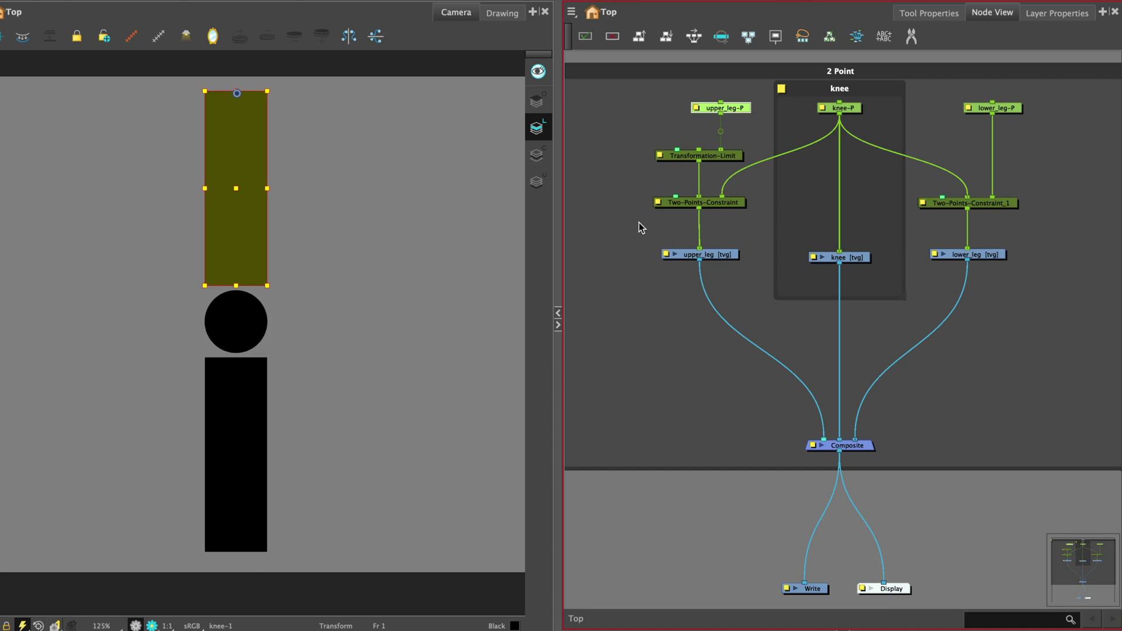
Move the upper_leg-P peg sideways and set the upper leg Transformation-Limit's Translate X to 50.
{"action": "left_click", "coordinate": [659, 157]}
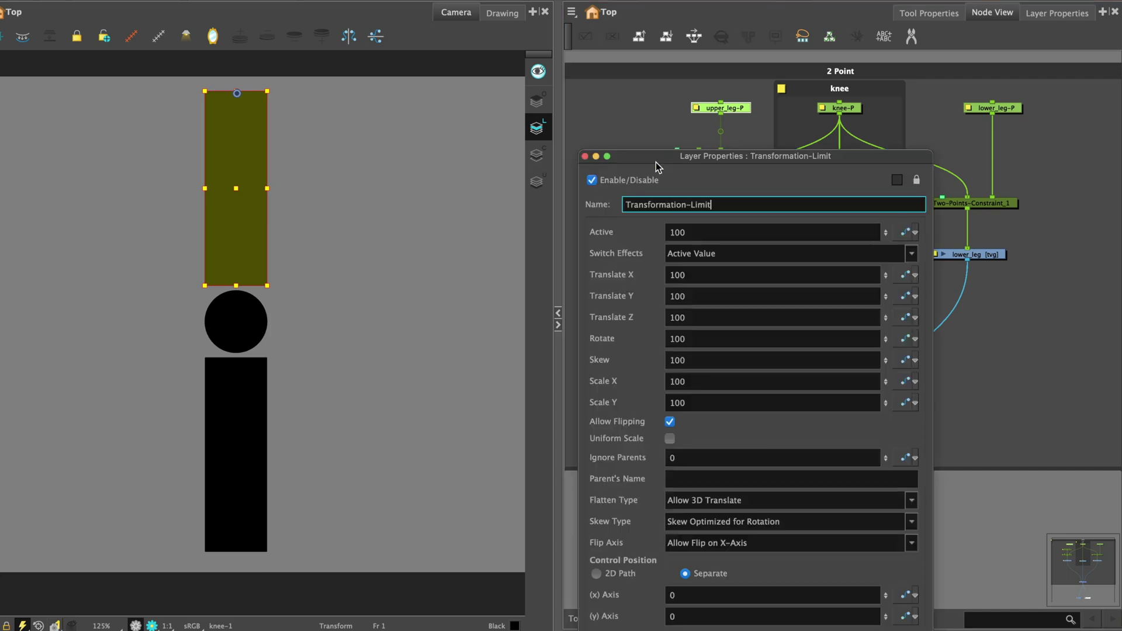
{"action": "left_click_drag", "start_coordinate": [857, 156], "coordinate": [1022, 82]}
{"action": "left_click", "coordinate": [728, 108]}
{"action": "left_click_drag", "start_coordinate": [250, 112], "coordinate": [410, 141]}
{"action": "double_click", "coordinate": [848, 200]}
{"action": "type", "text": "50"}
{"action": "left_click", "coordinate": [646, 325]}
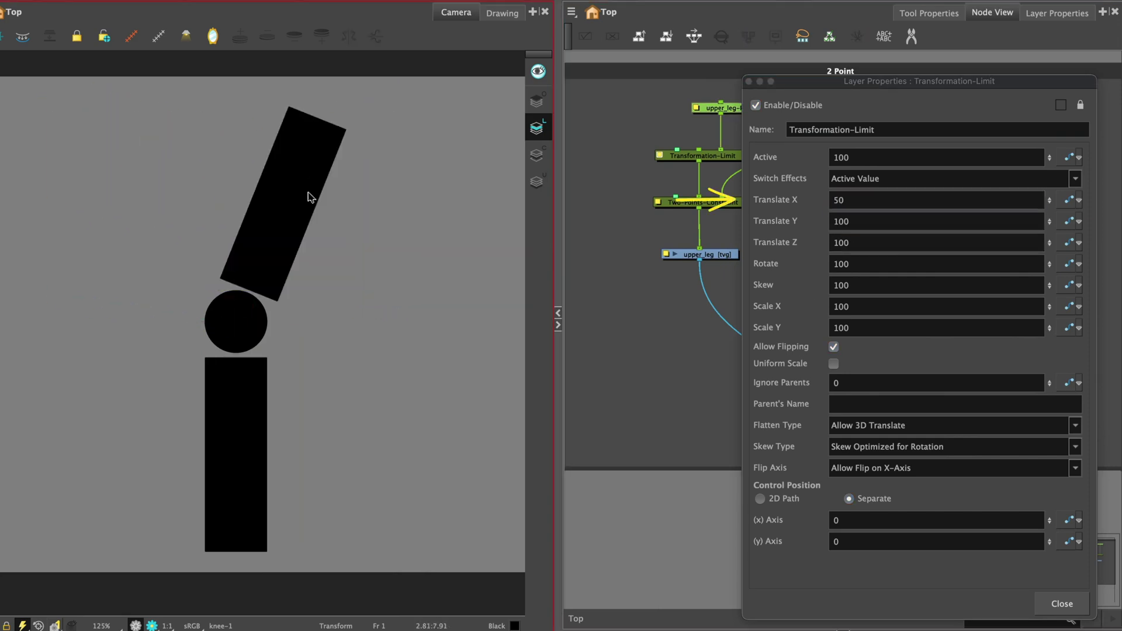
Move the upper_leg-P peg across to the other side and set the Transformation-Limit's Translate Y to 50.
{"action": "left_click", "coordinate": [734, 108]}
{"action": "mouse_move", "coordinate": [326, 144]}
{"action": "left_mouse_down"}
{"action": "mouse_move", "coordinate": [380, 137]}
{"action": "mouse_move", "coordinate": [30, 142]}
{"action": "mouse_move", "coordinate": [215, 142]}
{"action": "mouse_move", "coordinate": [183, 130]}
{"action": "mouse_move", "coordinate": [163, 103]}
{"action": "mouse_move", "coordinate": [169, 150]}
{"action": "left_mouse_up"}
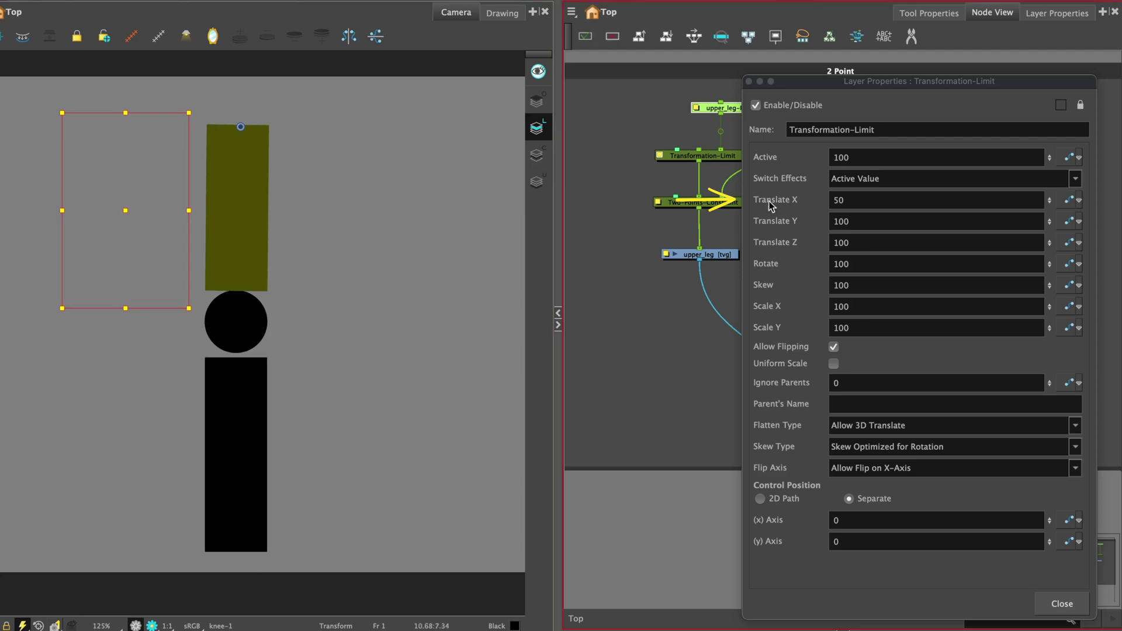
{"action": "double_click", "coordinate": [852, 221]}
{"action": "type", "text": "50"}
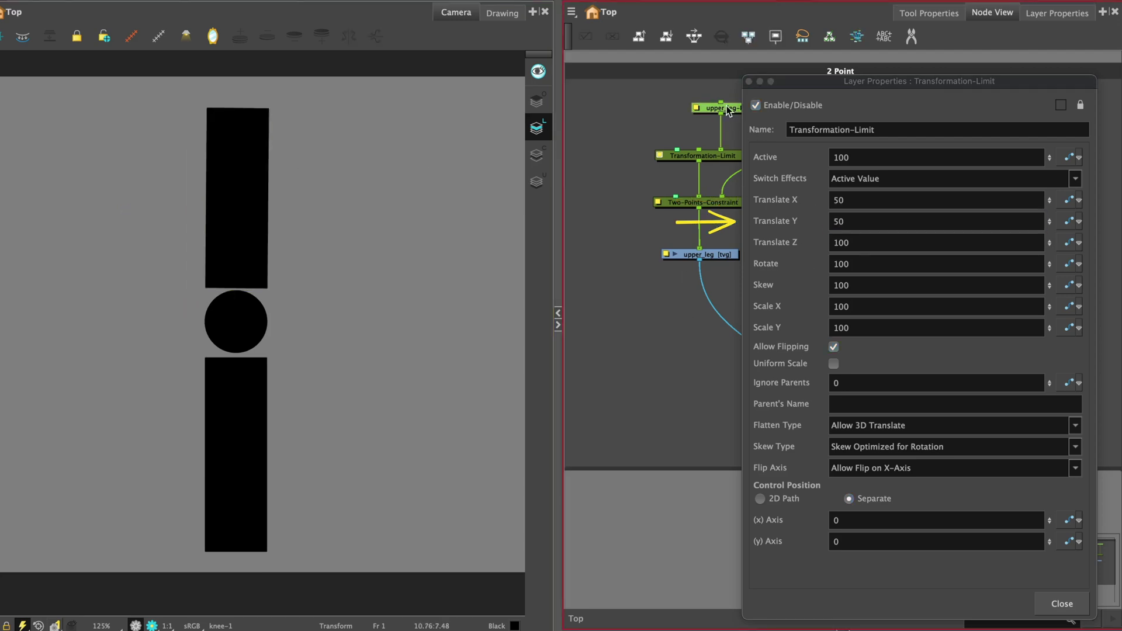
Test the limited upper leg with another upper_leg-P move, undo the peg moves, and close the Transformation-Limit properties.
{"action": "left_click", "coordinate": [725, 108]}
{"action": "left_click_drag", "start_coordinate": [252, 156], "coordinate": [273, 146]}
{"action": "key", "text": "super+z"}
{"action": "left_click", "coordinate": [749, 82]}
{"action": "left_click", "coordinate": [738, 175]}
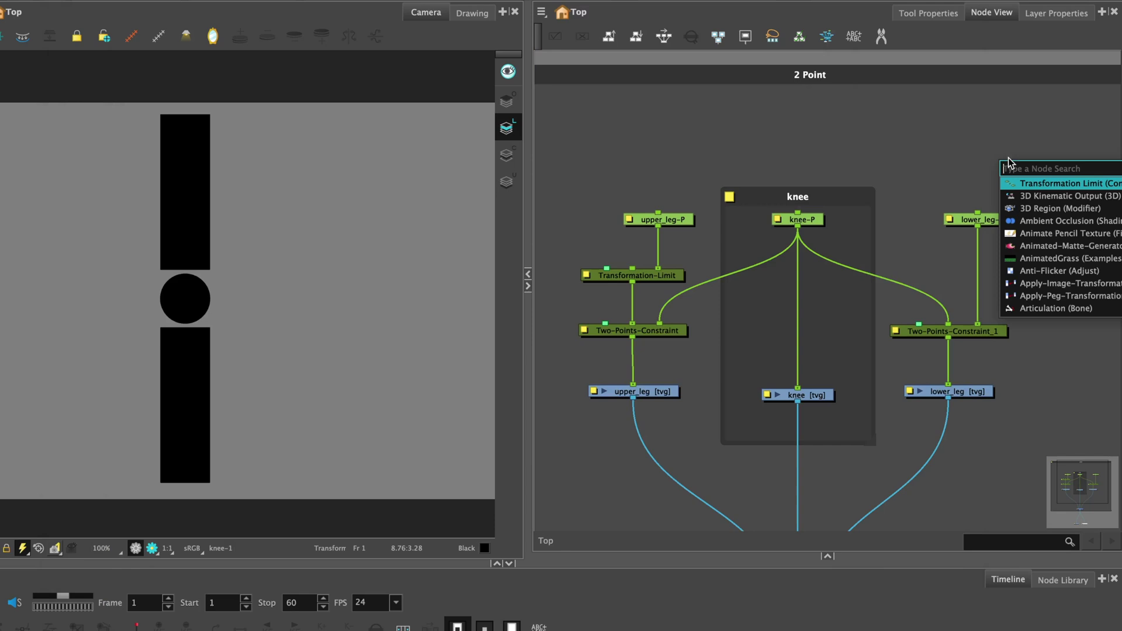
Insert another Transformation Limit node between the lower_leg-P peg and the lower leg's Two-Points-Constraint.
{"action": "key", "text": "Return"}
{"action": "left_click", "coordinate": [971, 257]}
{"action": "left_click_drag", "start_coordinate": [1007, 214], "coordinate": [1036, 199]}
{"action": "left_click_drag", "start_coordinate": [1007, 210], "coordinate": [1006, 250]}
Set Translate X and Translate Y to 50 on the lower leg's Transformation Limit node.
{"action": "left_click", "coordinate": [927, 256]}
{"action": "left_click_drag", "start_coordinate": [817, 205], "coordinate": [796, 222]}
{"action": "type", "text": "50"}
{"action": "double_click", "coordinate": [807, 227]}
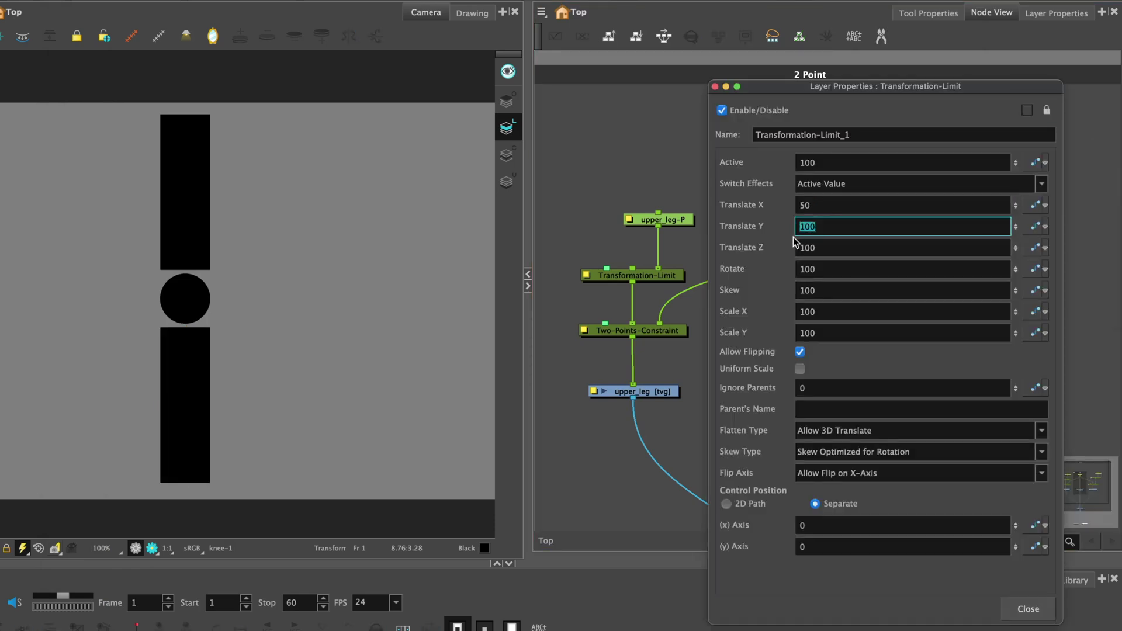
{"action": "type", "text": "50"}
{"action": "left_click", "coordinate": [1028, 609]}
Add a peg named Master-P above the rig and connect it to the upper_leg-P and lower_leg-P pegs.
{"action": "left_click", "coordinate": [1027, 207]}
{"action": "left_click", "coordinate": [887, 138]}
{"action": "key", "text": "ctrl+p"}
{"action": "left_click_drag", "start_coordinate": [876, 149], "coordinate": [810, 115]}
{"action": "double_click", "coordinate": [784, 113]}
{"action": "type", "text": "Master-Peg"}
{"action": "left_click", "coordinate": [921, 626]}
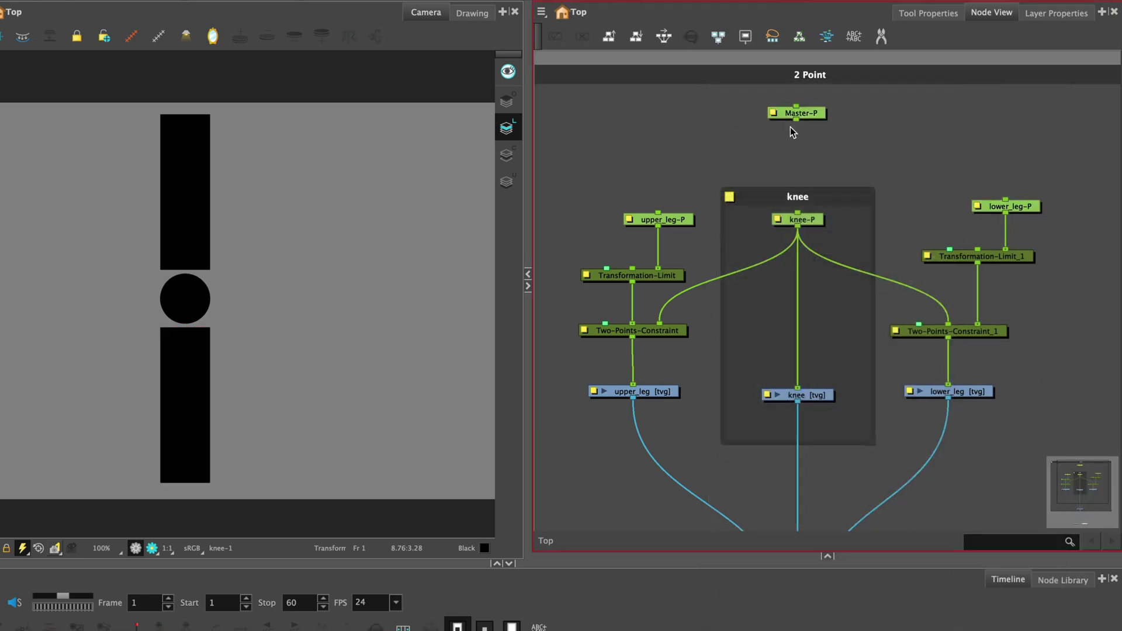
{"action": "left_click_drag", "start_coordinate": [796, 120], "coordinate": [1006, 201]}
Copy knee-P's pivot x axis value, 0.463332 E, into the pivot of the Master-P peg.
{"action": "left_click", "coordinate": [777, 220]}
{"action": "left_click_drag", "start_coordinate": [789, 87], "coordinate": [512, 80]}
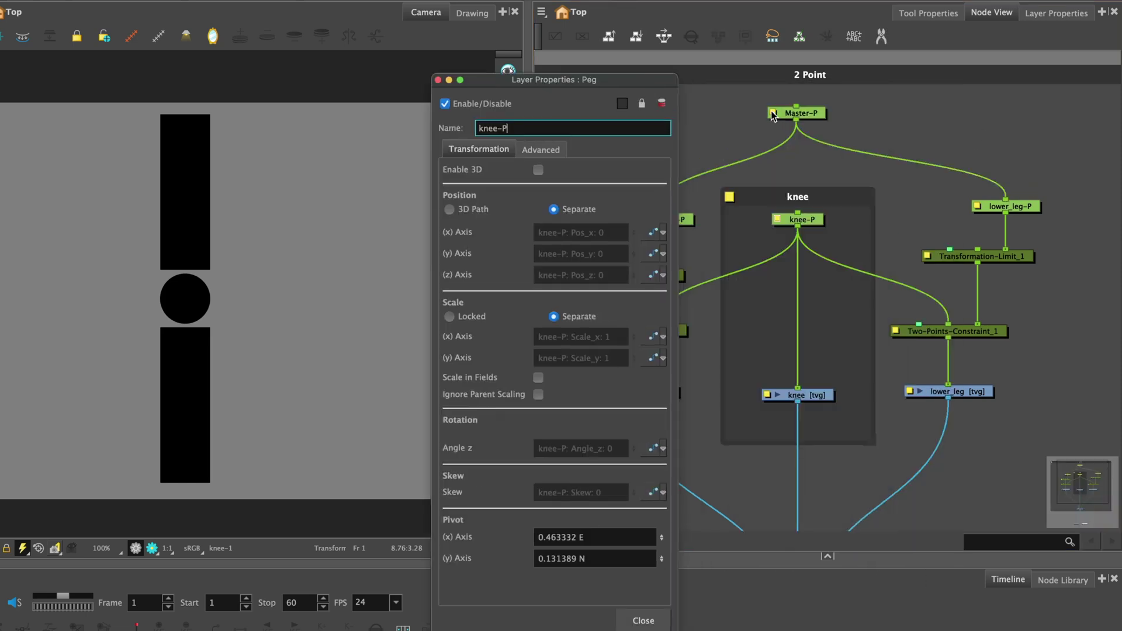
{"action": "left_click", "coordinate": [772, 113]}
{"action": "left_click_drag", "start_coordinate": [590, 537], "coordinate": [527, 537]}
{"action": "left_click_drag", "start_coordinate": [594, 559], "coordinate": [526, 569]}
{"action": "left_click_drag", "start_coordinate": [603, 540], "coordinate": [532, 537]}
{"action": "key", "text": "super+c"}
{"action": "left_click_drag", "start_coordinate": [802, 540], "coordinate": [767, 549]}
{"action": "key", "text": "super+v"}
Copy knee-P's pivot y axis value, 0.131389 N, into the pivot of Master-P and close both pegs' properties.
{"action": "left_click_drag", "start_coordinate": [591, 559], "coordinate": [529, 560]}
{"action": "left_click_drag", "start_coordinate": [802, 563], "coordinate": [761, 561]}
{"action": "key", "text": "super+v"}
{"action": "left_click", "coordinate": [893, 625]}
{"action": "left_click", "coordinate": [643, 620]}
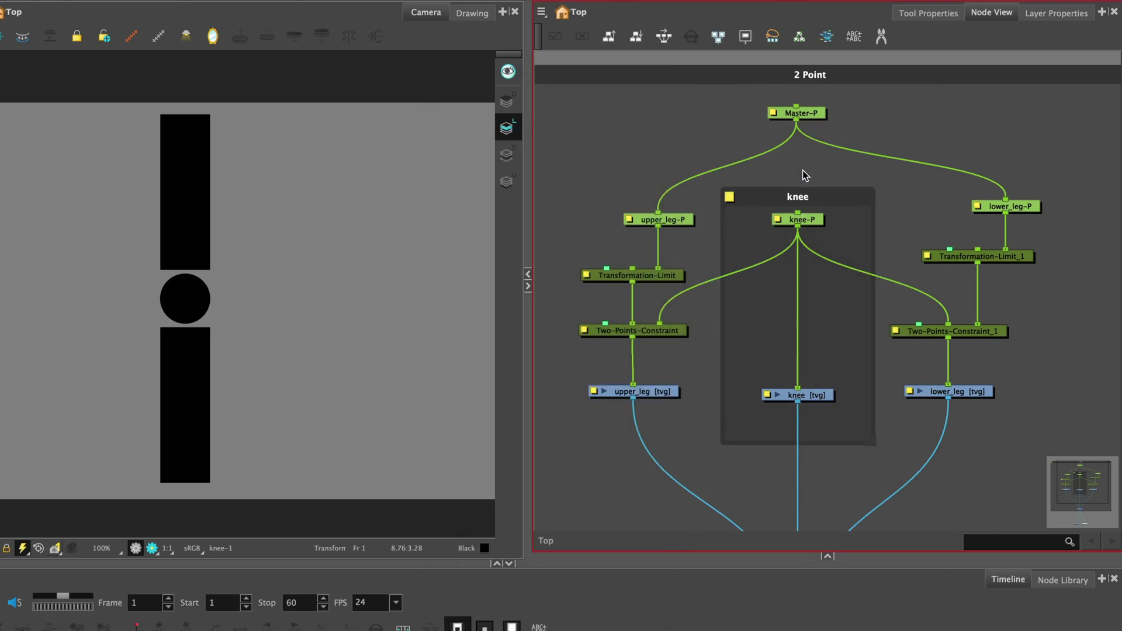
Test the rig by moving Master-P and the knee-P peg sideways, and undo the moves.
{"action": "left_click", "coordinate": [809, 115]}
{"action": "left_click_drag", "start_coordinate": [183, 135], "coordinate": [409, 135]}
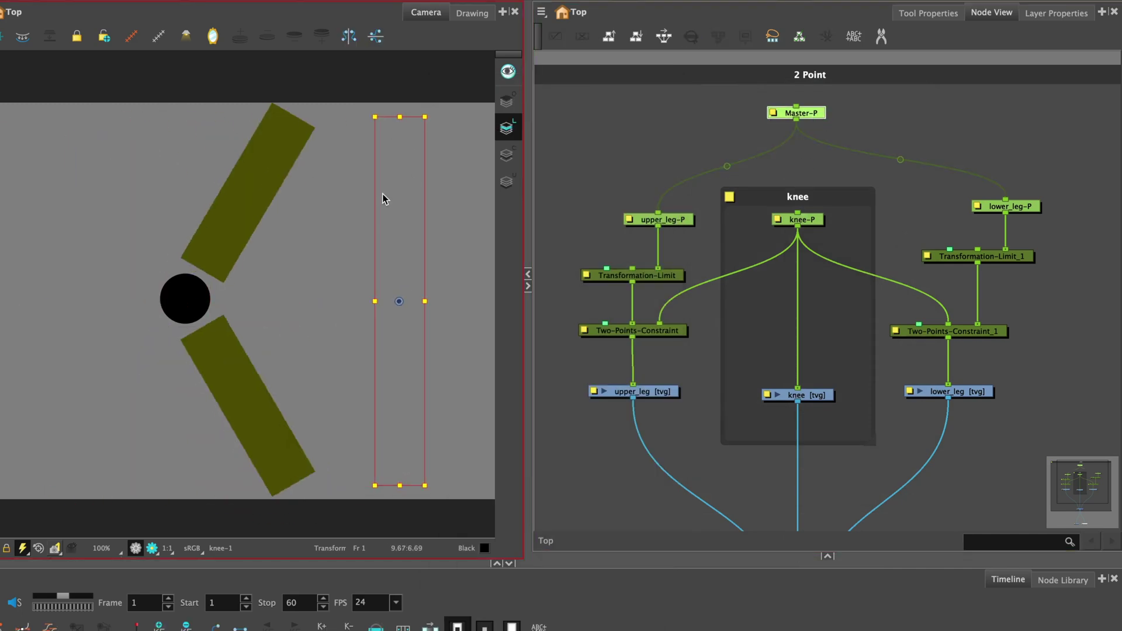
{"action": "left_click", "coordinate": [798, 219]}
{"action": "left_click_drag", "start_coordinate": [227, 285], "coordinate": [371, 294]}
{"action": "key", "text": "super+z"}
{"action": "left_click", "coordinate": [634, 235]}
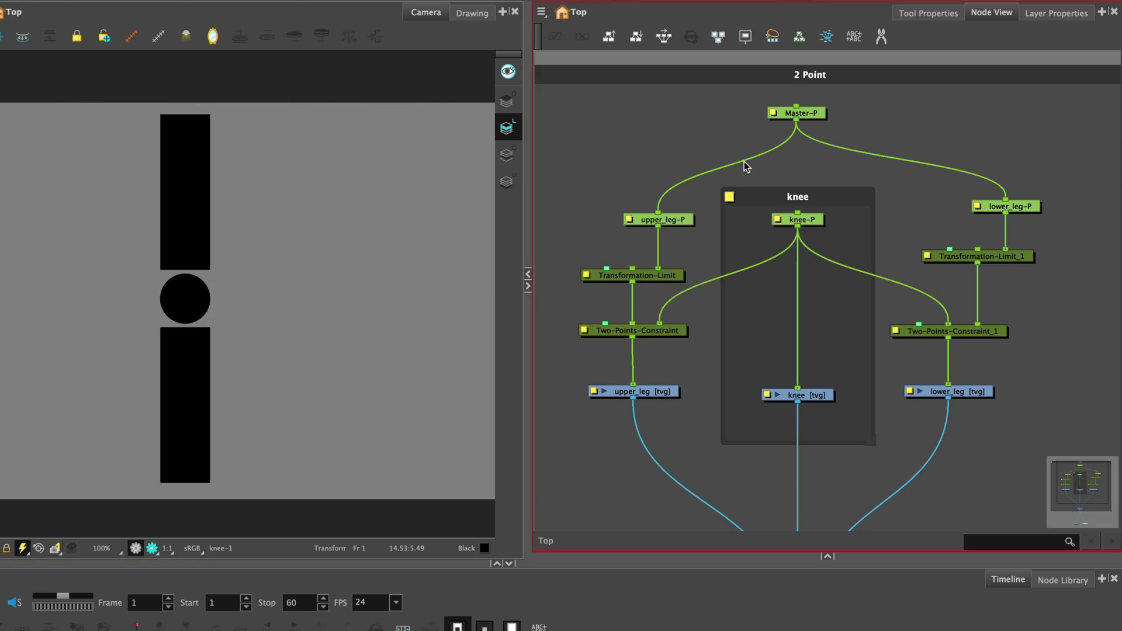
Disable both Transformation Limit nodes and connect Master-P to the knee-P peg.
{"action": "left_click", "coordinate": [676, 278]}
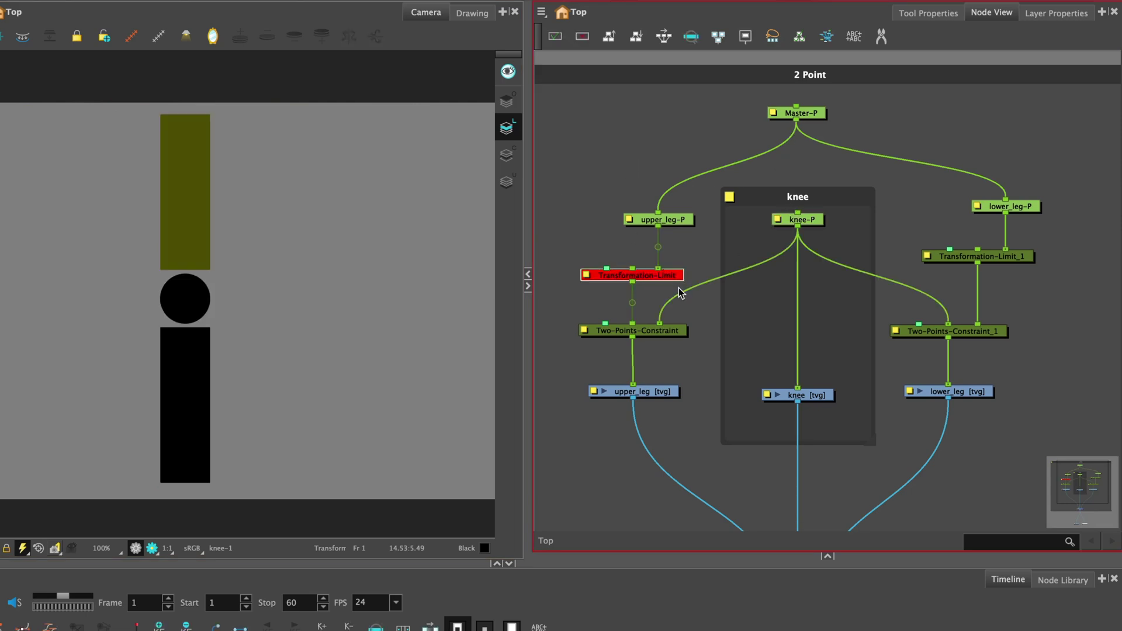
{"action": "key", "text": "d"}
{"action": "left_click", "coordinate": [1024, 261]}
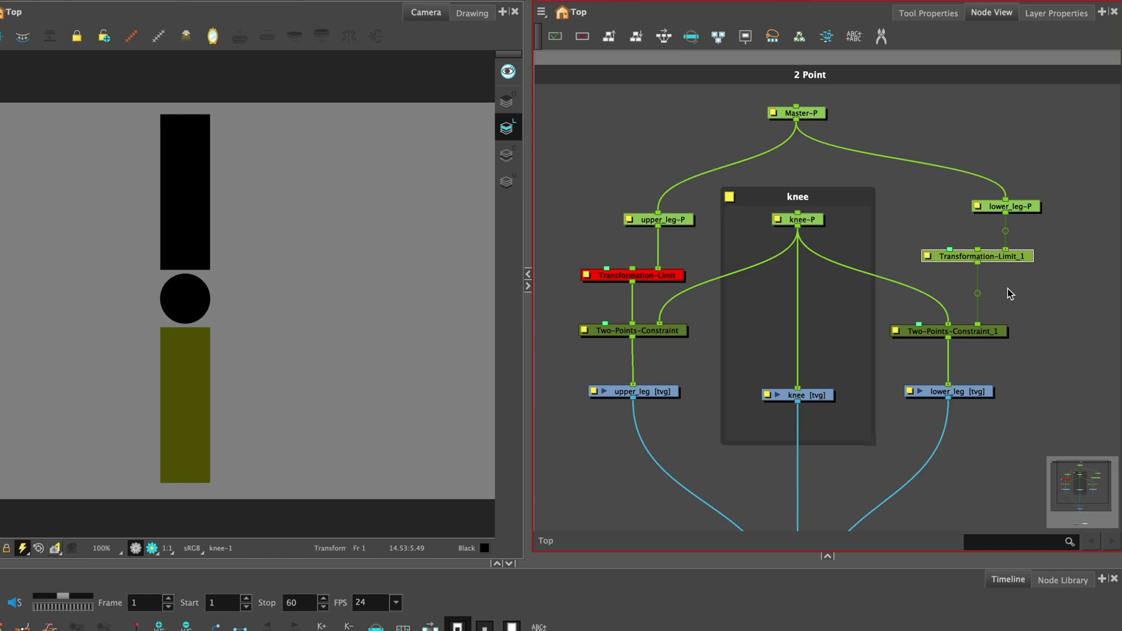
{"action": "key", "text": "d"}
{"action": "left_click_drag", "start_coordinate": [796, 124], "coordinate": [798, 216]}
Move the whole leg sideways with Master-P, bend it by moving knee-P the opposite way, and undo.
{"action": "left_click", "coordinate": [821, 113]}
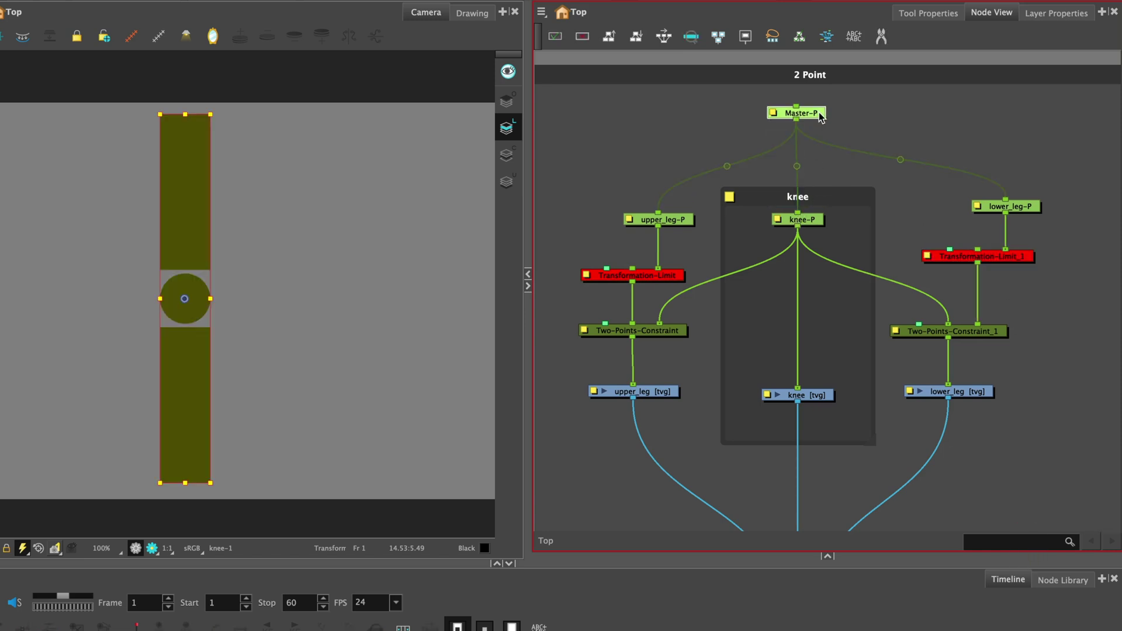
{"action": "left_click_drag", "start_coordinate": [195, 182], "coordinate": [49, 184]}
{"action": "left_click", "coordinate": [814, 221]}
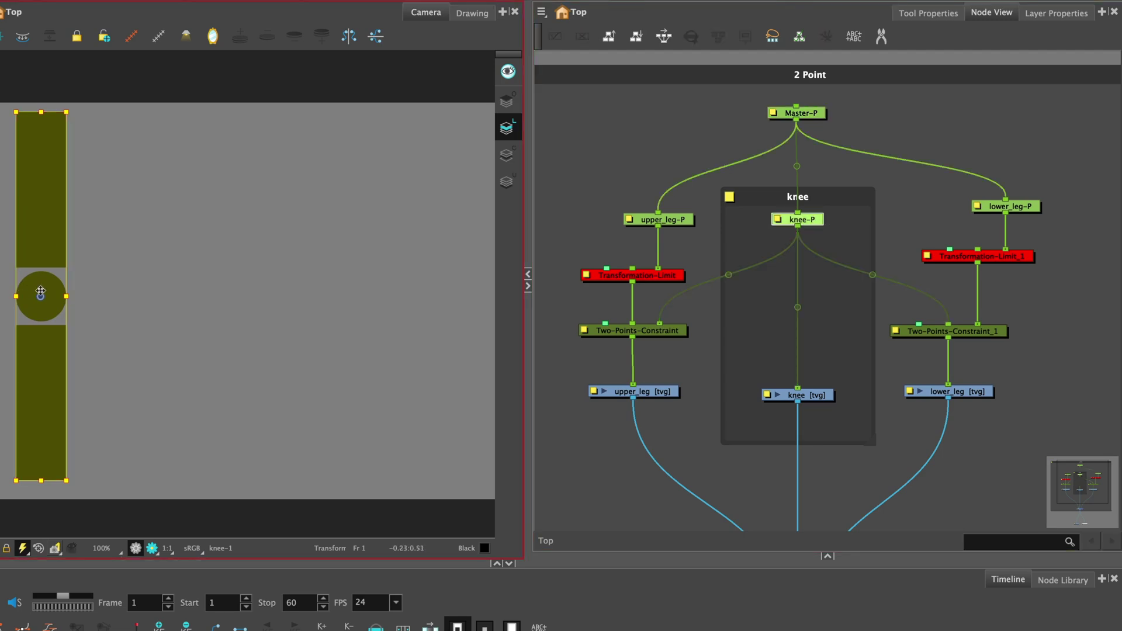
{"action": "left_click_drag", "start_coordinate": [40, 293], "coordinate": [205, 283]}
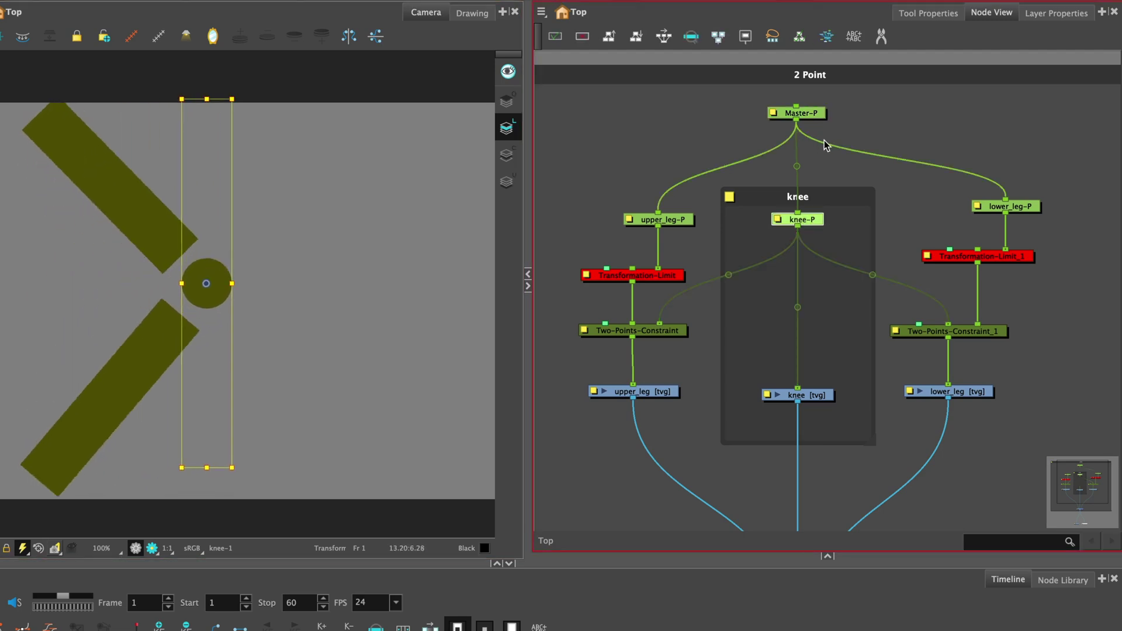
{"action": "key", "text": "ctrl+z"}
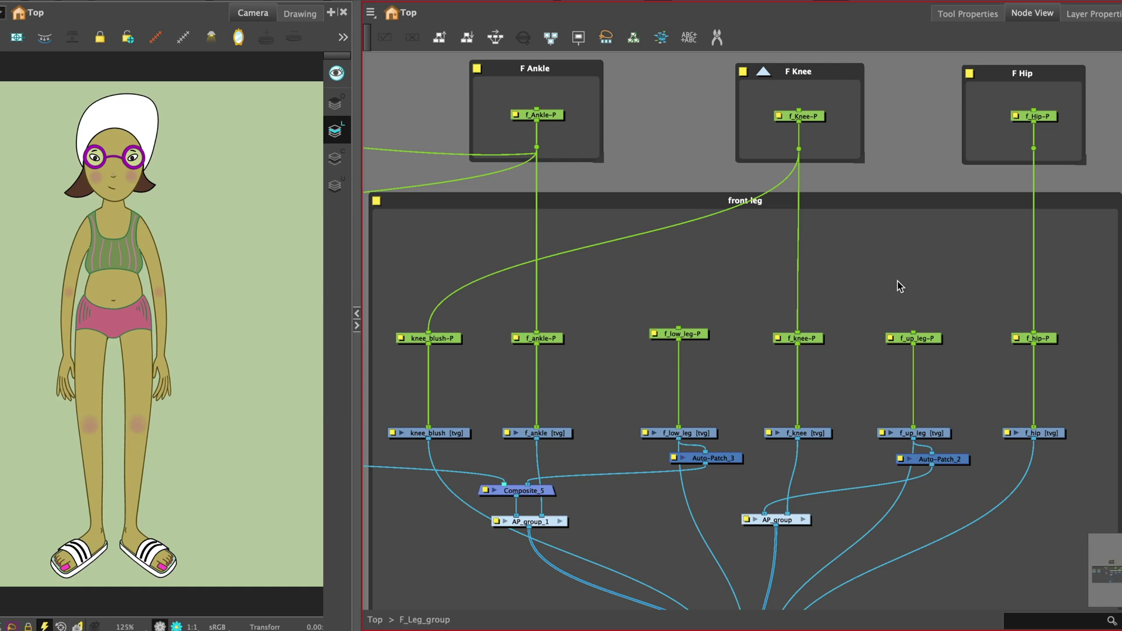
Add a Two Points Constraint above f_low_leg-P and connect it to the f_Ankle-P waypoint and the f_Knee-P waypoint.
{"action": "key", "text": "Tab"}
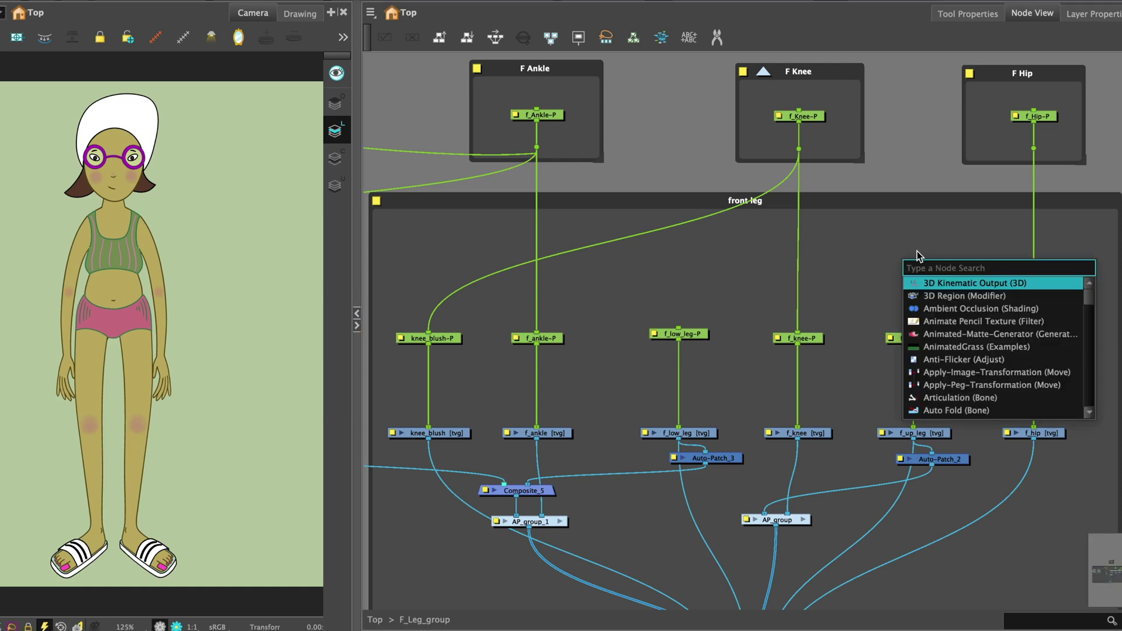
{"action": "type", "text": "two"}
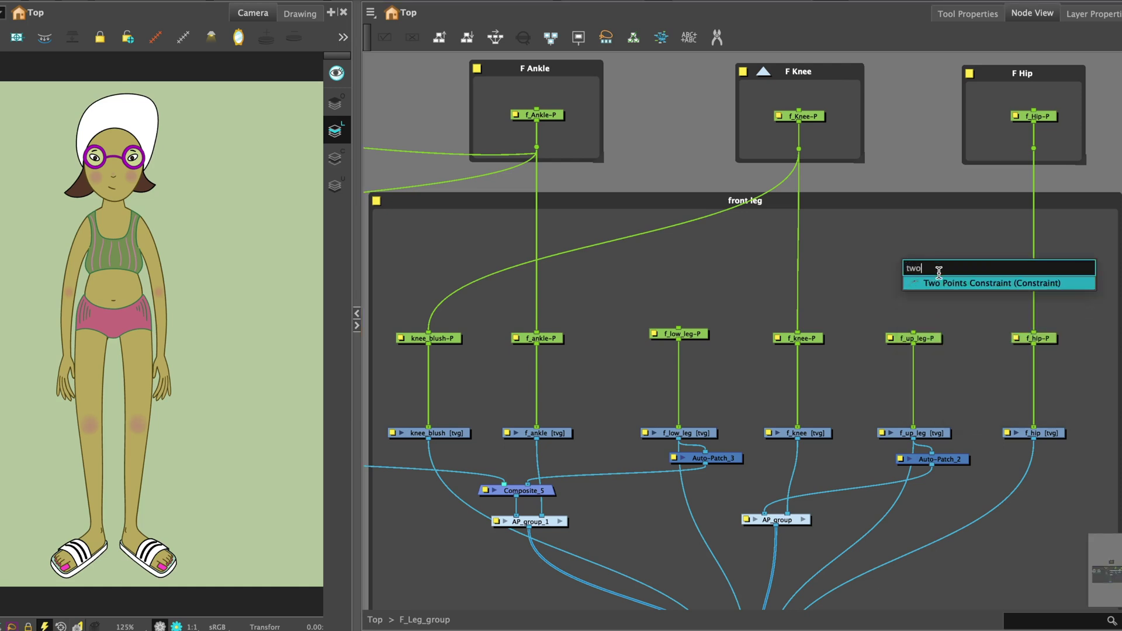
{"action": "left_click", "coordinate": [951, 285]}
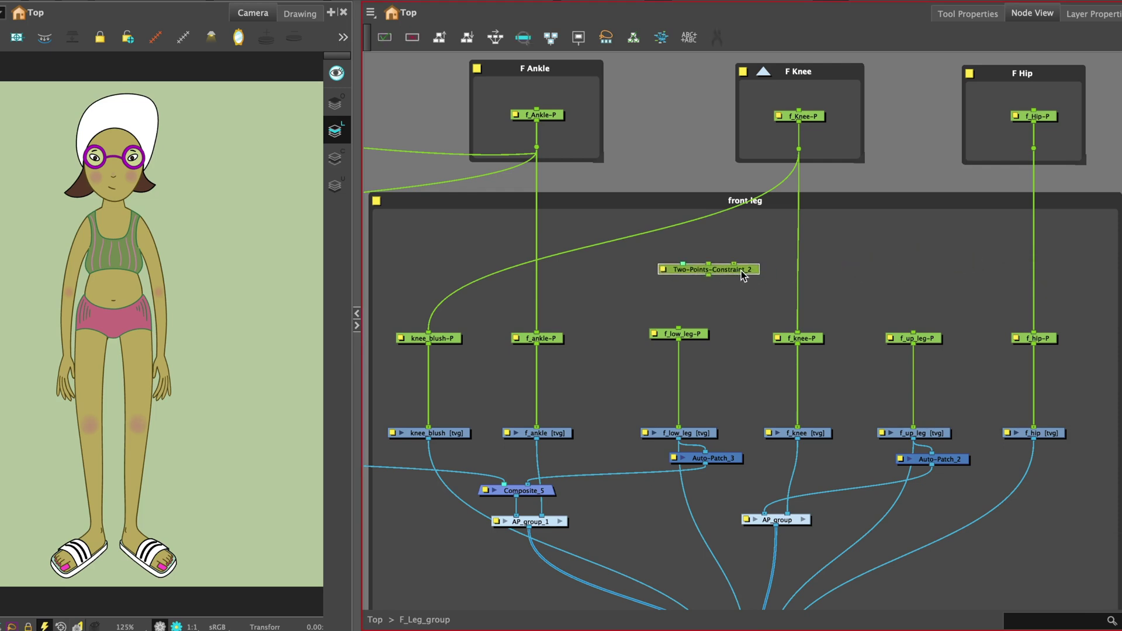
{"action": "left_click", "coordinate": [712, 266]}
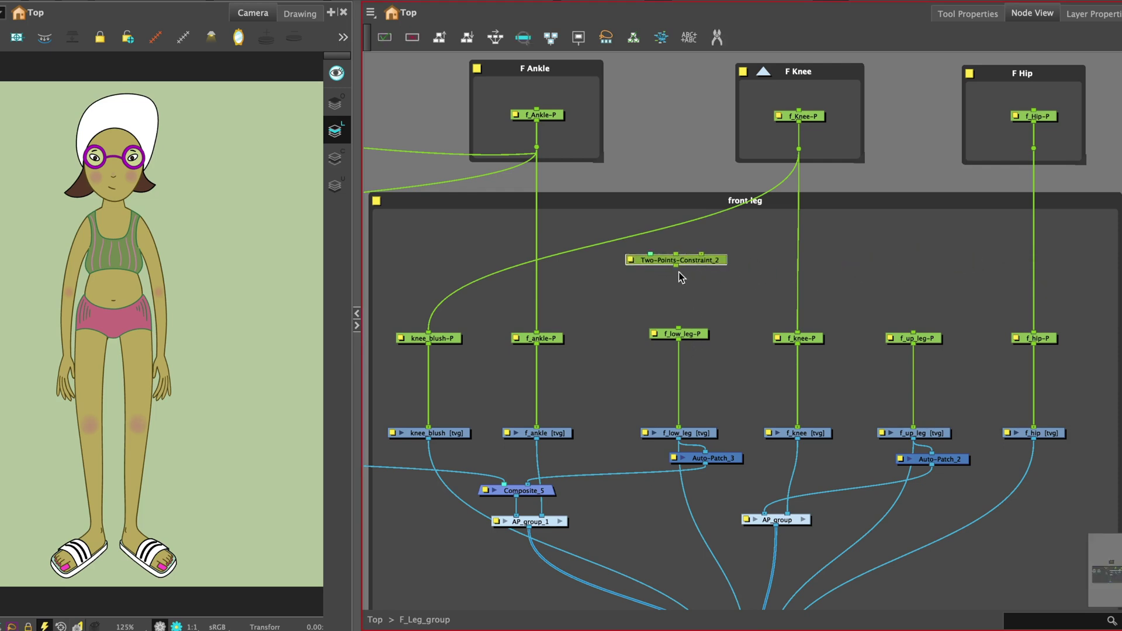
{"action": "left_click_drag", "start_coordinate": [676, 267], "coordinate": [679, 329]}
{"action": "left_click_drag", "start_coordinate": [723, 259], "coordinate": [726, 268]}
{"action": "left_click", "coordinate": [737, 242]}
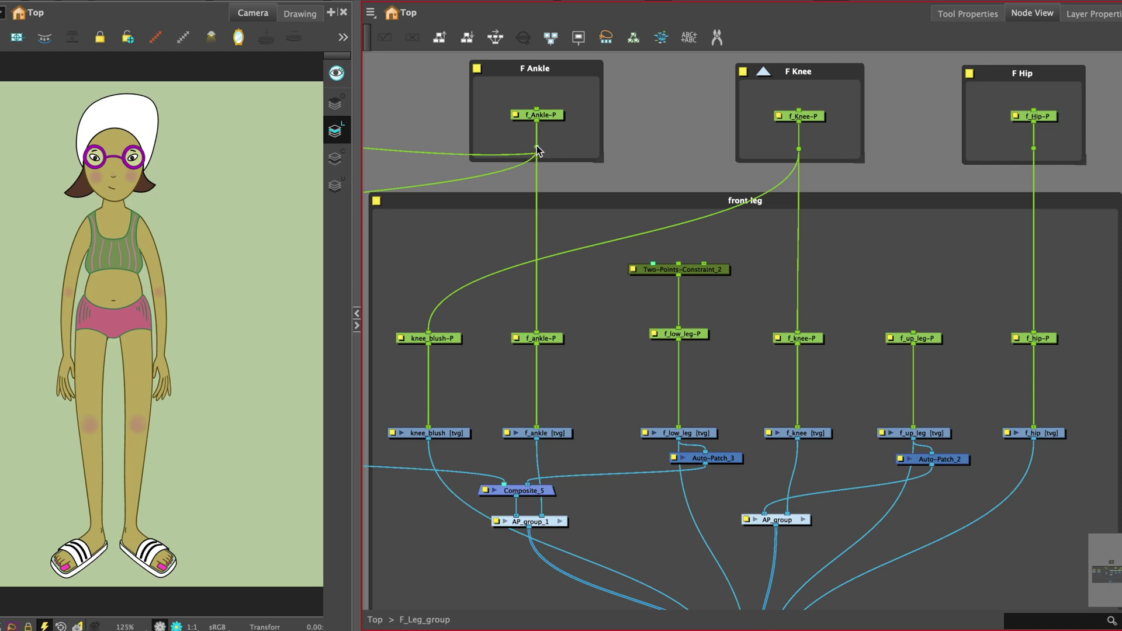
{"action": "left_click_drag", "start_coordinate": [538, 149], "coordinate": [688, 268]}
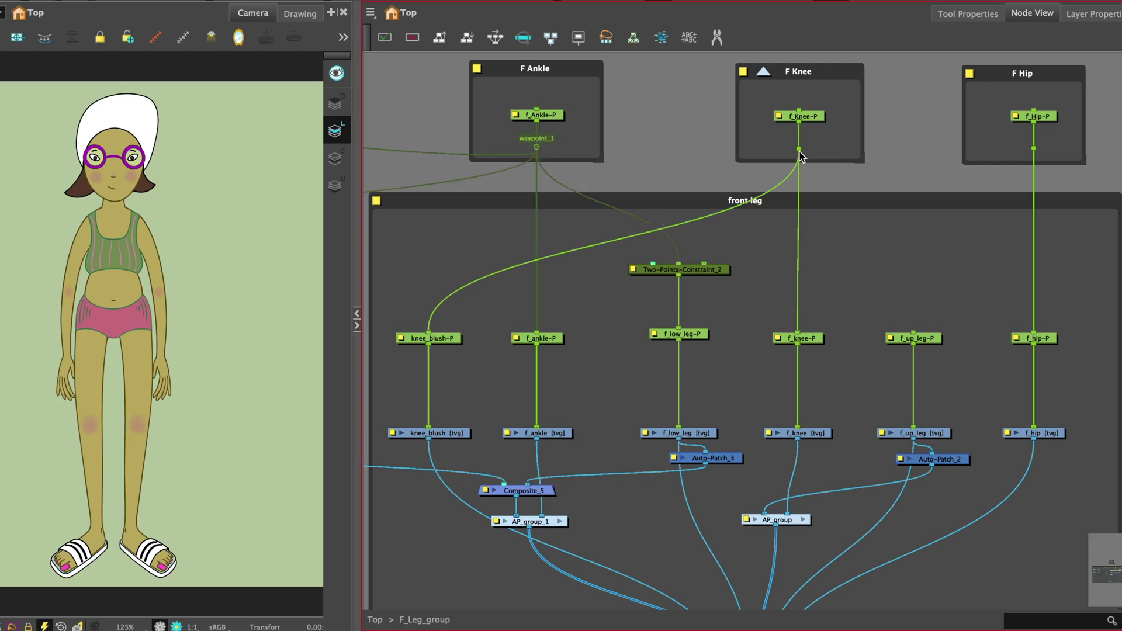
{"action": "left_click_drag", "start_coordinate": [799, 151], "coordinate": [705, 265]}
Add another Two Points Constraint above f_up_leg-P and connect it to the f_Knee-P and f_Hip-P waypoints.
{"action": "key", "text": "Tab"}
{"action": "key", "text": "Return"}
{"action": "left_click_drag", "start_coordinate": [967, 243], "coordinate": [913, 333]}
{"action": "left_click_drag", "start_coordinate": [957, 268], "coordinate": [952, 273]}
{"action": "left_click_drag", "start_coordinate": [800, 153], "coordinate": [912, 268]}
{"action": "left_click_drag", "start_coordinate": [1034, 150], "coordinate": [938, 264]}
Test the leg's bend by moving the front knee sideways, and undo the move.
{"action": "mouse_move", "coordinate": [89, 412]}
{"action": "left_mouse_down"}
{"action": "mouse_move", "coordinate": [55, 415]}
{"action": "mouse_move", "coordinate": [141, 419]}
{"action": "mouse_move", "coordinate": [57, 427]}
{"action": "mouse_move", "coordinate": [59, 409]}
{"action": "mouse_move", "coordinate": [73, 427]}
{"action": "left_mouse_up"}
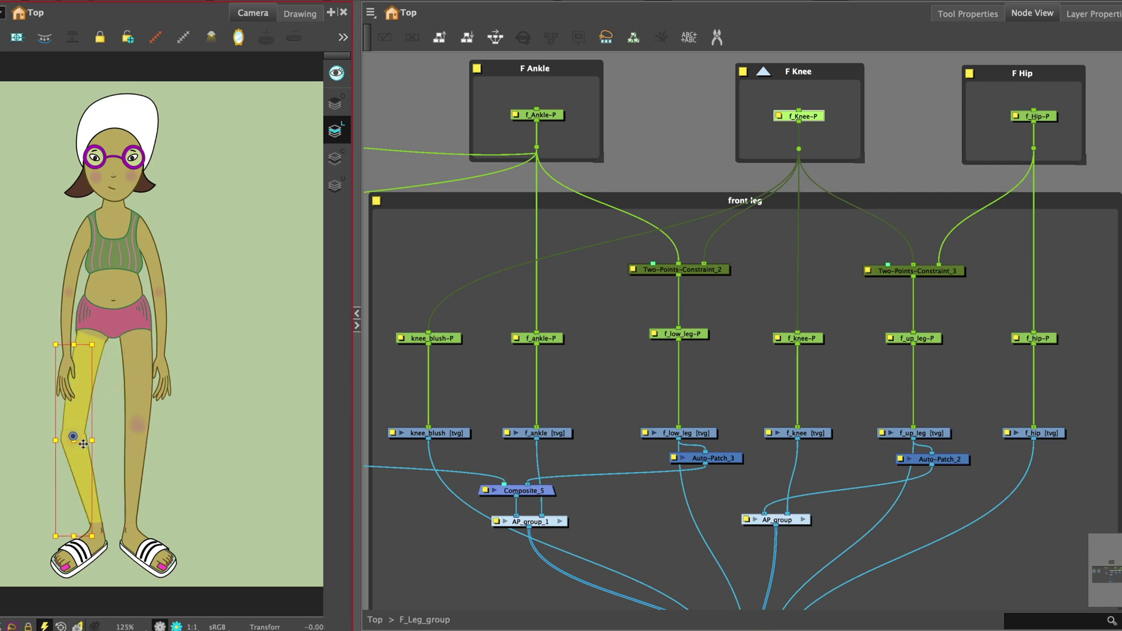
{"action": "key", "text": "super+z"}
{"action": "left_click", "coordinate": [719, 131]}
Create a parent peg named Lower_leg-P and connect it through a waypoint to f_Knee-P and f_Ankle-P.
{"action": "left_click_drag", "start_coordinate": [719, 131], "coordinate": [689, 265]}
{"action": "key", "text": "super+p"}
{"action": "left_click_drag", "start_coordinate": [644, 183], "coordinate": [767, 248]}
{"action": "double_click", "coordinate": [759, 122]}
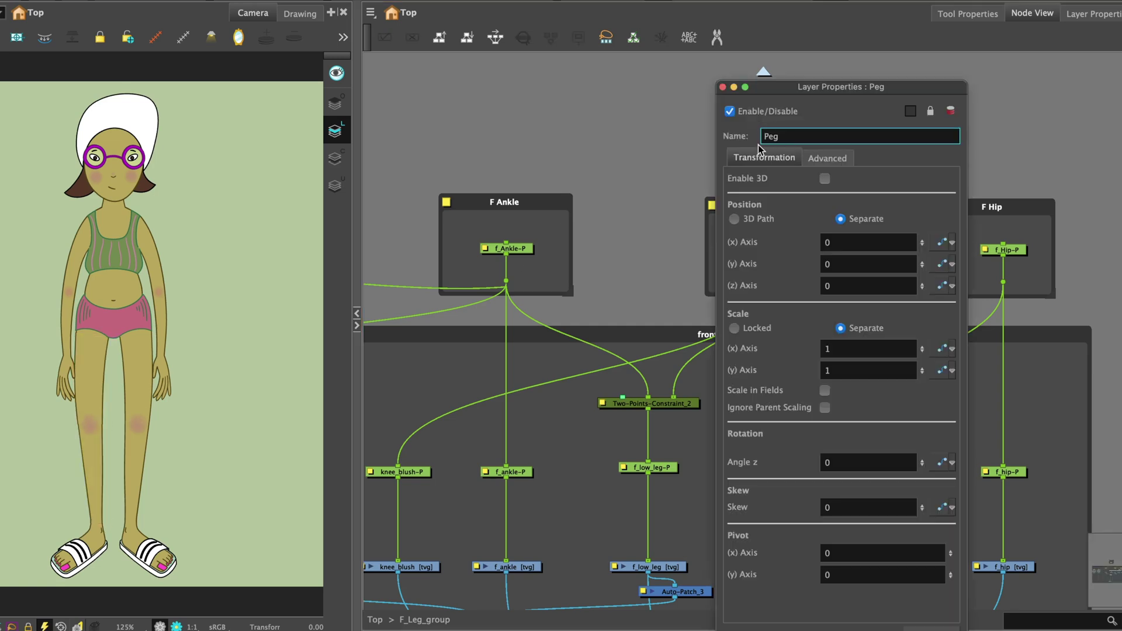
{"action": "key", "text": "BackSpace"}
{"action": "key", "text": "BackSpace"}
{"action": "key", "text": "BackSpace"}
{"action": "type", "text": "Lower_leg-P"}
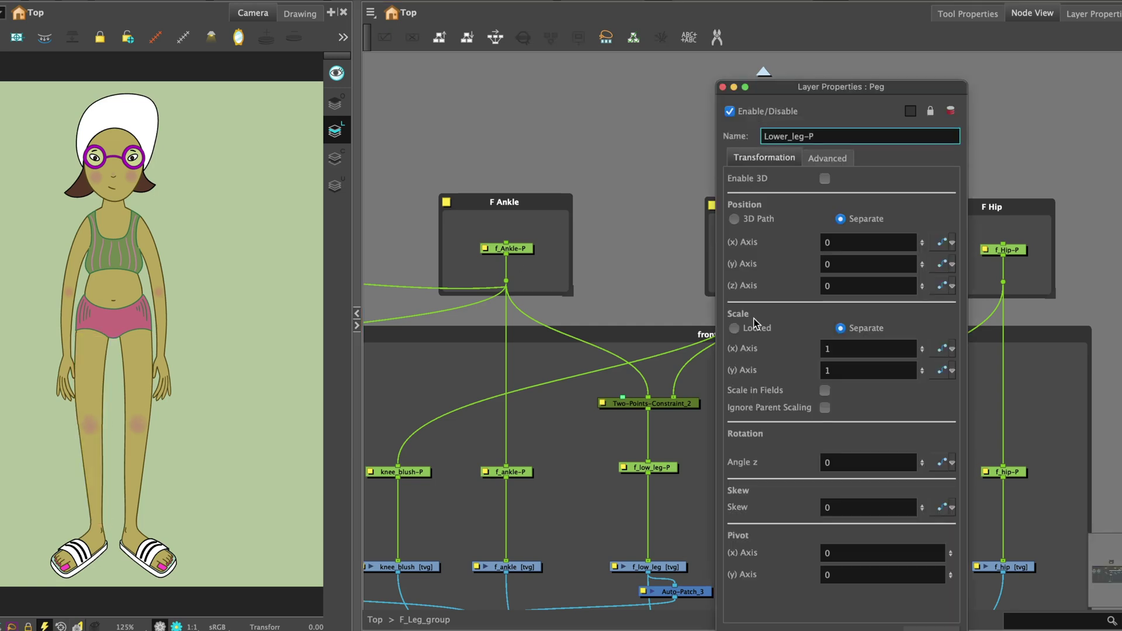
{"action": "key", "text": "Return"}
{"action": "key", "text": "alt+w"}
{"action": "left_click", "coordinate": [621, 162]}
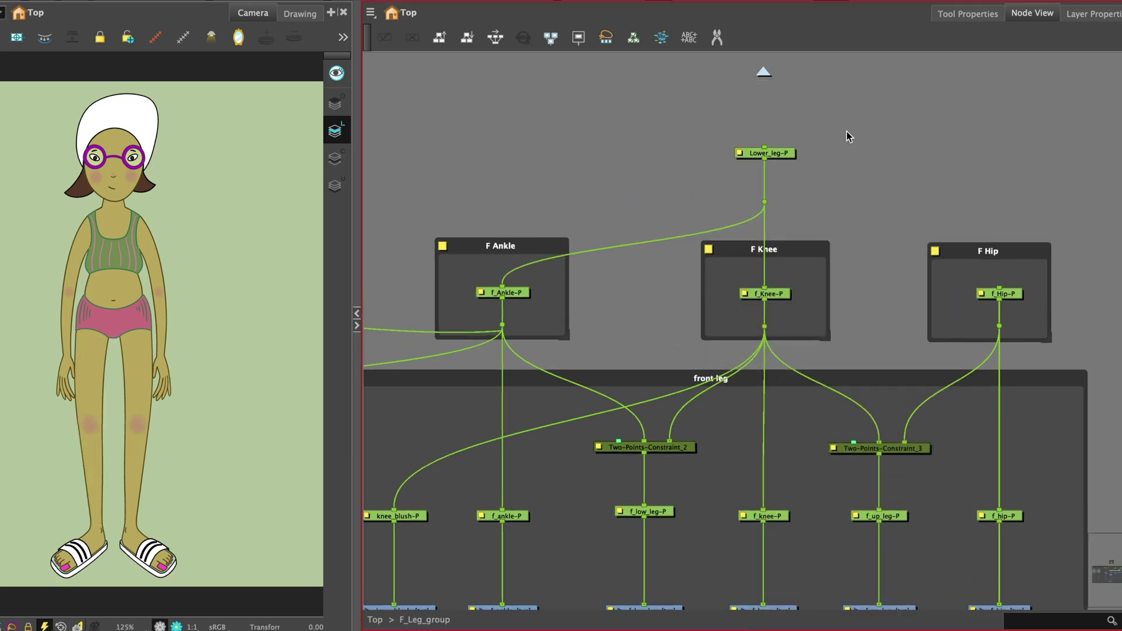
Create a peg named Master_Leg-P above f_Hip-P and make it the parent of Lower_leg-P as well.
{"action": "key", "text": "super+p"}
{"action": "left_click_drag", "start_coordinate": [880, 126], "coordinate": [1000, 289]}
{"action": "left_click_drag", "start_coordinate": [1005, 84], "coordinate": [1020, 80]}
{"action": "double_click", "coordinate": [1001, 80]}
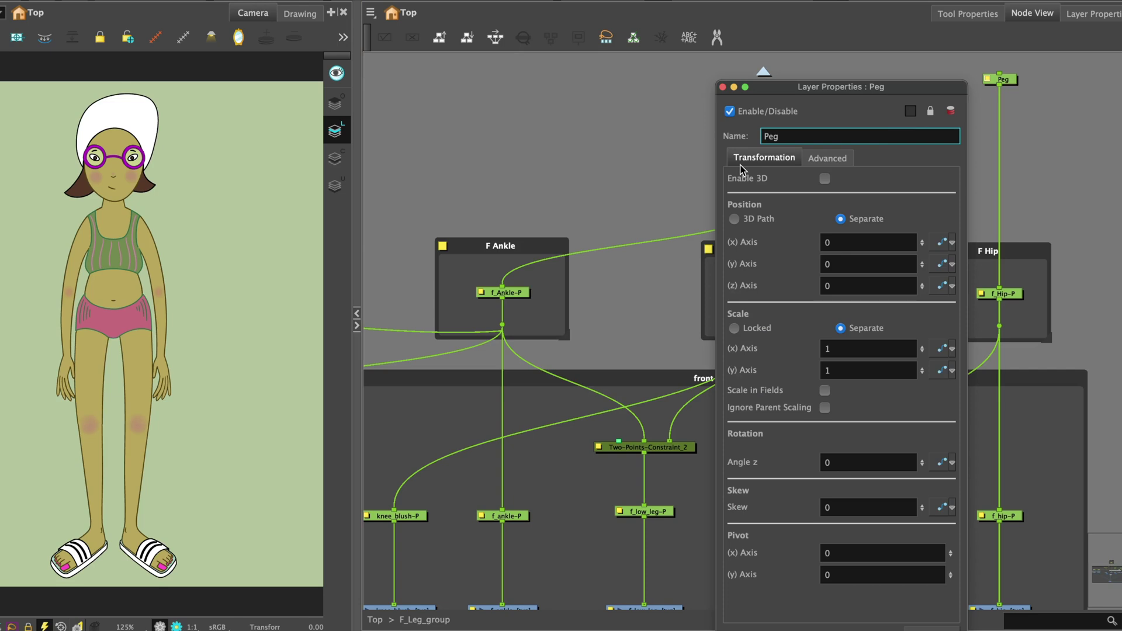
{"action": "type", "text": "Master_Leg-P"}
{"action": "key", "text": "Return"}
{"action": "left_click", "coordinate": [1014, 77]}
{"action": "left_click_drag", "start_coordinate": [998, 186], "coordinate": [765, 148]}
Copy f_Hip-P's pivot x and y values into the pivot of Master_Leg-P and close both pegs' properties.
{"action": "left_click", "coordinate": [970, 75]}
{"action": "left_click_drag", "start_coordinate": [937, 89], "coordinate": [1046, 81]}
{"action": "left_click", "coordinate": [982, 294]}
{"action": "left_click_drag", "start_coordinate": [993, 544], "coordinate": [863, 574]}
{"action": "key", "text": "super+c"}
{"action": "double_click", "coordinate": [684, 541]}
{"action": "key", "text": "super+v"}
{"action": "left_click_drag", "start_coordinate": [994, 568], "coordinate": [746, 586]}
{"action": "key", "text": "super+c"}
{"action": "double_click", "coordinate": [702, 563]}
{"action": "key", "text": "super+v"}
{"action": "left_click", "coordinate": [768, 625]}
{"action": "left_click", "coordinate": [833, 80]}
Copy f_Knee-P's pivot x and y values into the pivot of Lower_leg-P and close both pegs' properties.
{"action": "double_click", "coordinate": [754, 153]}
{"action": "left_click_drag", "start_coordinate": [965, 78], "coordinate": [578, 78]}
{"action": "double_click", "coordinate": [764, 294]}
{"action": "left_click_drag", "start_coordinate": [818, 92], "coordinate": [844, 76]}
{"action": "triple_click", "coordinate": [811, 543]}
{"action": "key", "text": "super+c"}
{"action": "left_click", "coordinate": [552, 544]}
{"action": "key", "text": "super+v"}
{"action": "triple_click", "coordinate": [810, 564]}
{"action": "left_click", "coordinate": [553, 566]}
{"action": "key", "text": "super+v"}
{"action": "left_click", "coordinate": [657, 628]}
{"action": "left_click", "coordinate": [917, 628]}
Check the pivot positions of Master_Leg-P and Lower_leg-P on the character, and clear the selection.
{"action": "left_click", "coordinate": [1028, 75]}
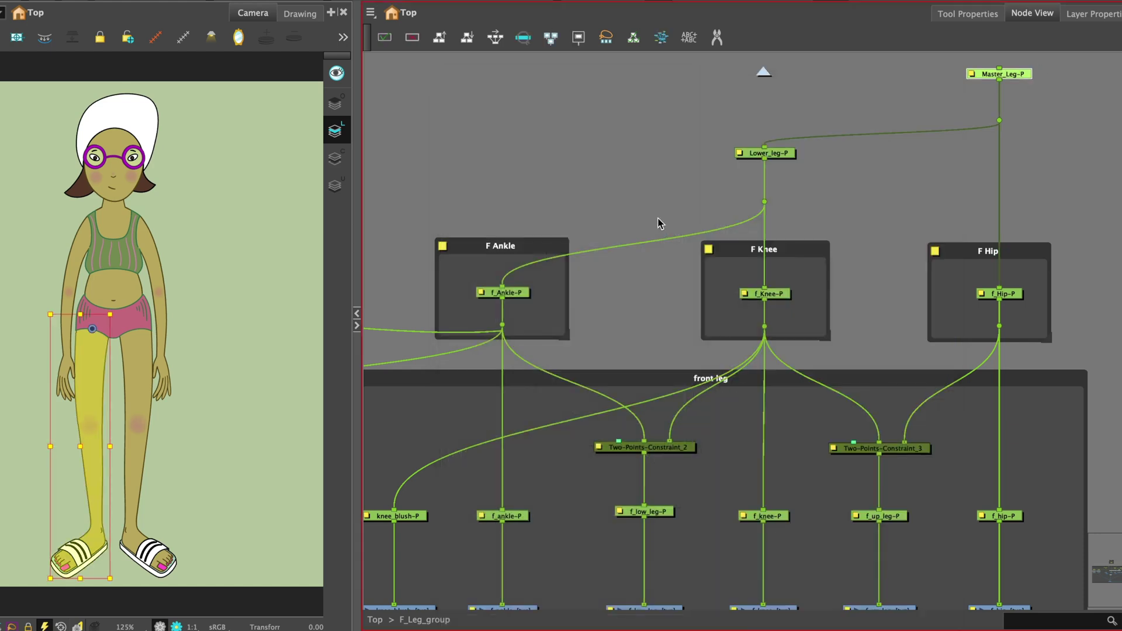
{"action": "left_click", "coordinate": [783, 151]}
{"action": "left_click", "coordinate": [692, 171]}
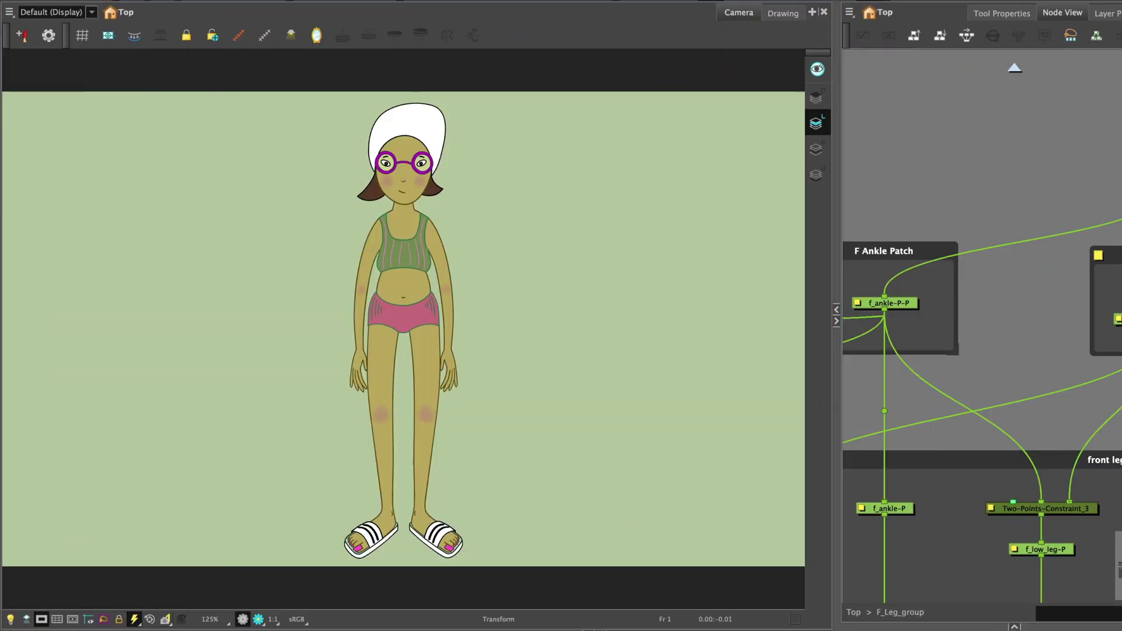
Play the knee-bend animation, test moving the front knee peg downward on the bent pose, and undo the move.
{"action": "key", "text": "shift+Return"}
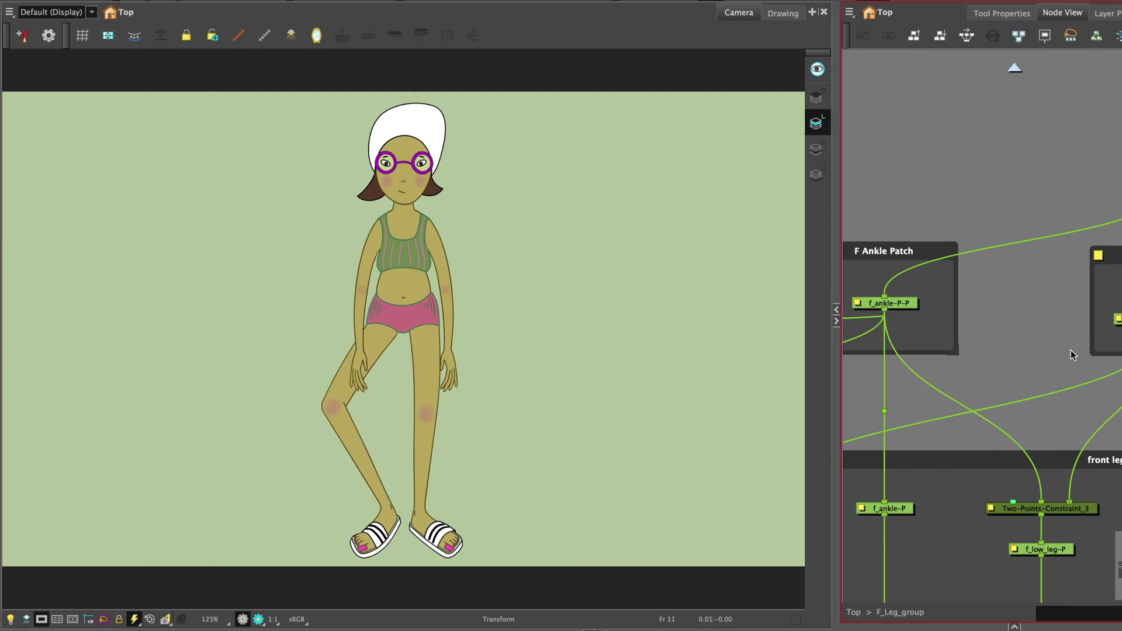
{"action": "left_click", "coordinate": [1118, 318]}
{"action": "mouse_move", "coordinate": [333, 399]}
{"action": "left_mouse_down"}
{"action": "mouse_move", "coordinate": [335, 388]}
{"action": "mouse_move", "coordinate": [338, 409]}
{"action": "mouse_move", "coordinate": [339, 386]}
{"action": "mouse_move", "coordinate": [338, 414]}
{"action": "mouse_move", "coordinate": [338, 378]}
{"action": "mouse_move", "coordinate": [340, 422]}
{"action": "mouse_move", "coordinate": [339, 392]}
{"action": "mouse_move", "coordinate": [340, 413]}
{"action": "left_mouse_up"}
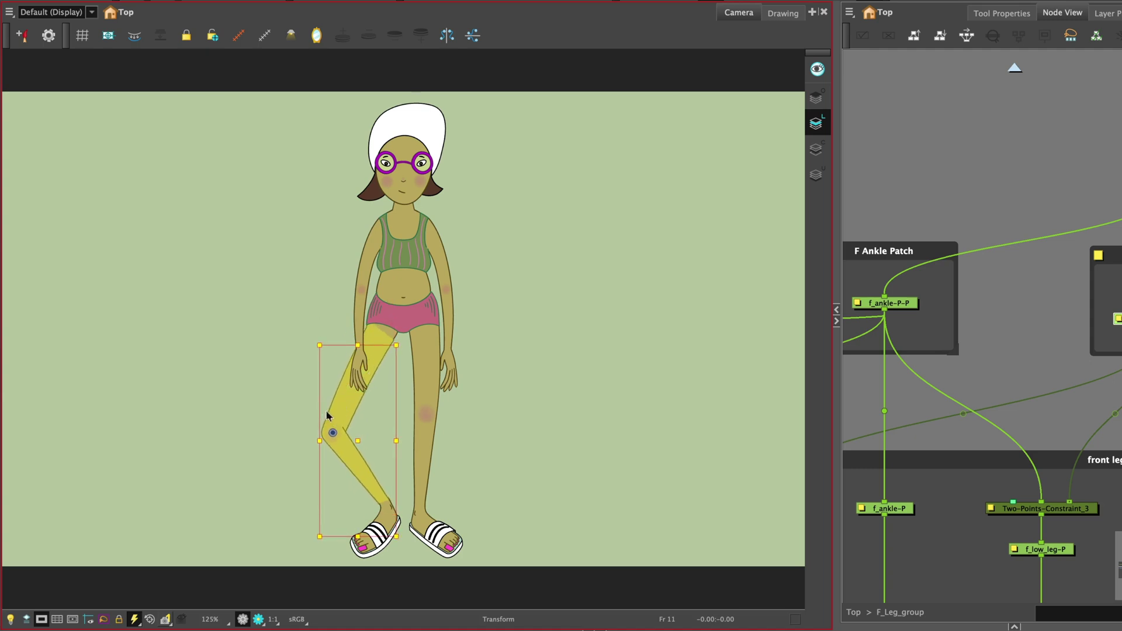
{"action": "key", "text": "super+z"}
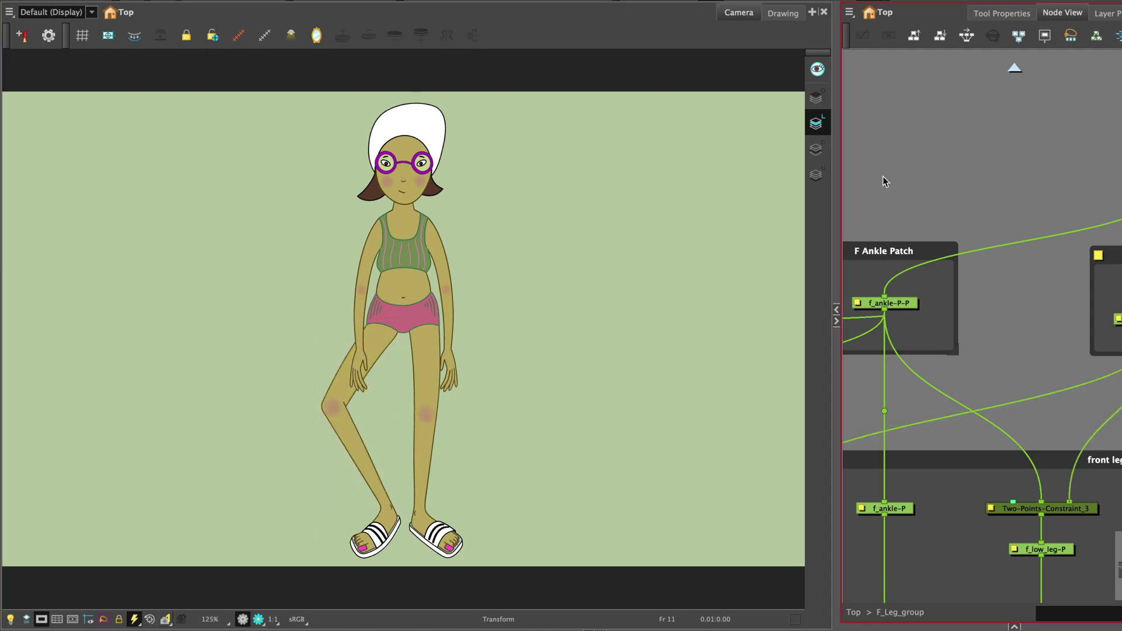